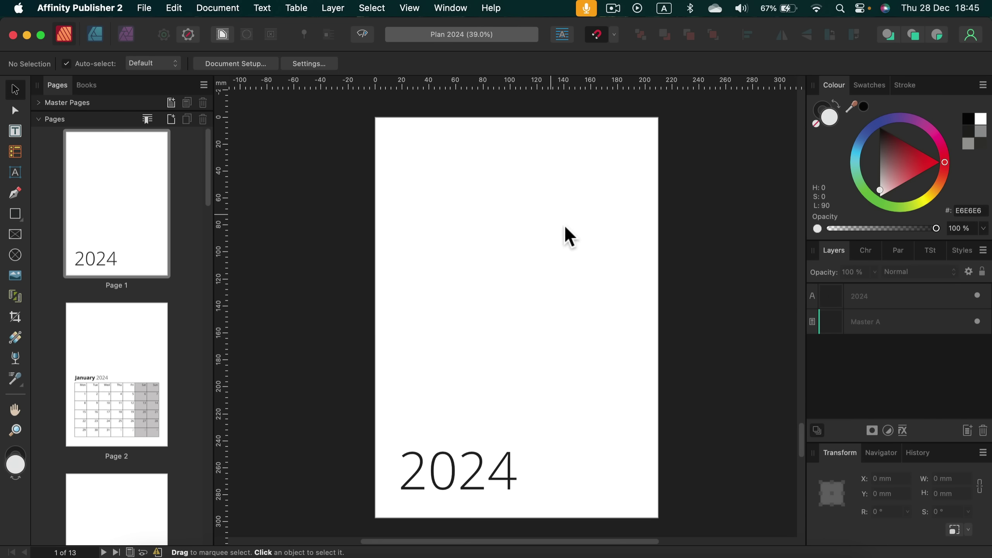
Look over the January 2024 calendar page, then return to the 2024 cover page
scroll(610, 252, down, 2)
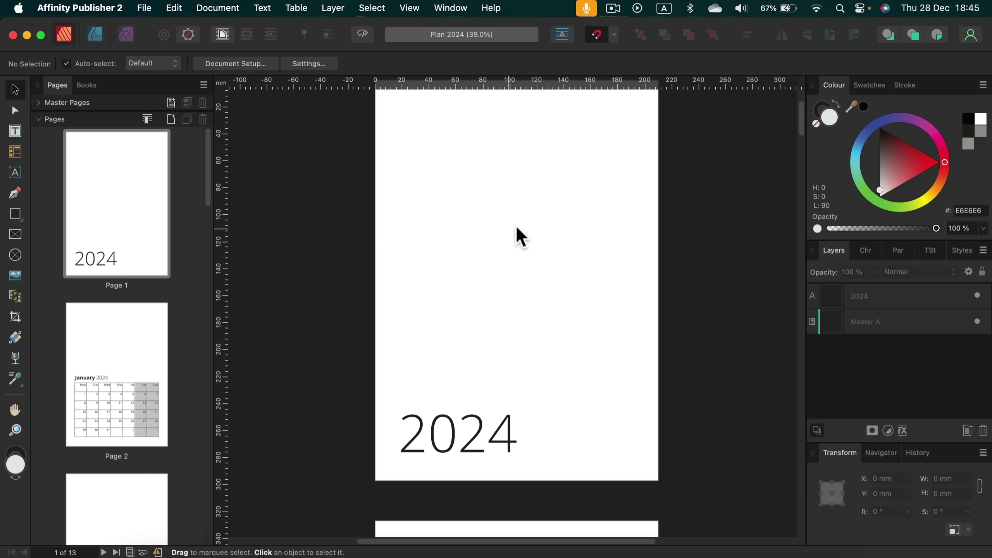
scroll(547, 240, up, 4)
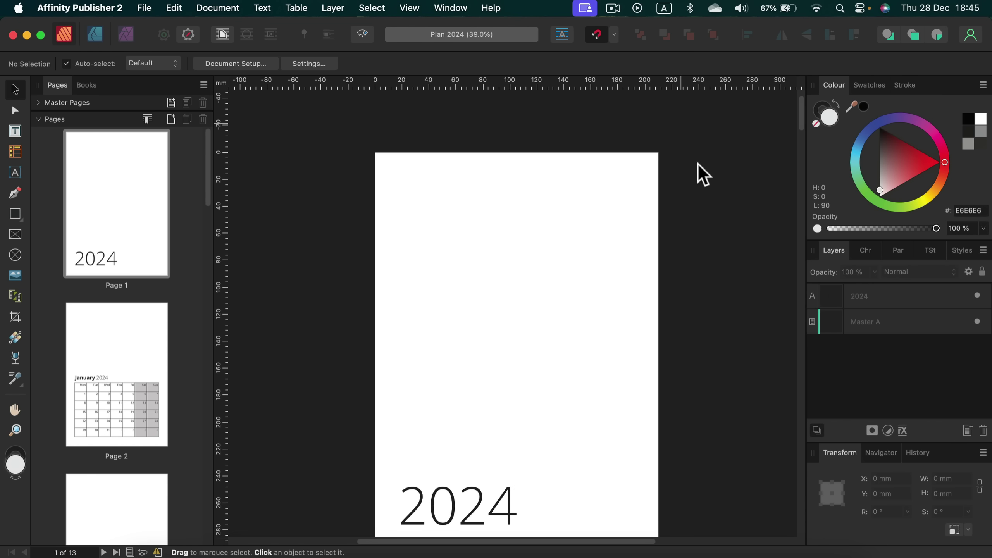
click(138, 335)
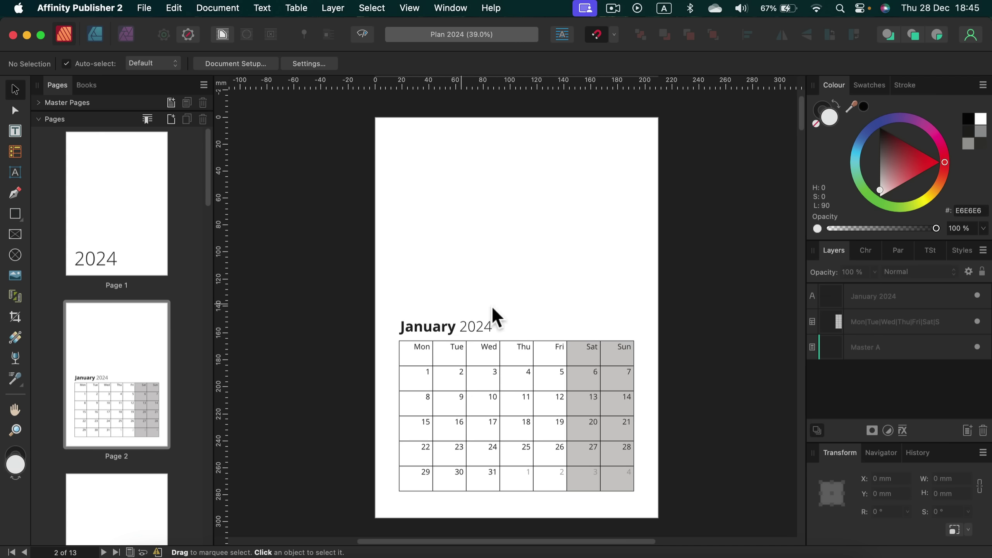
scroll(158, 377, down, 2)
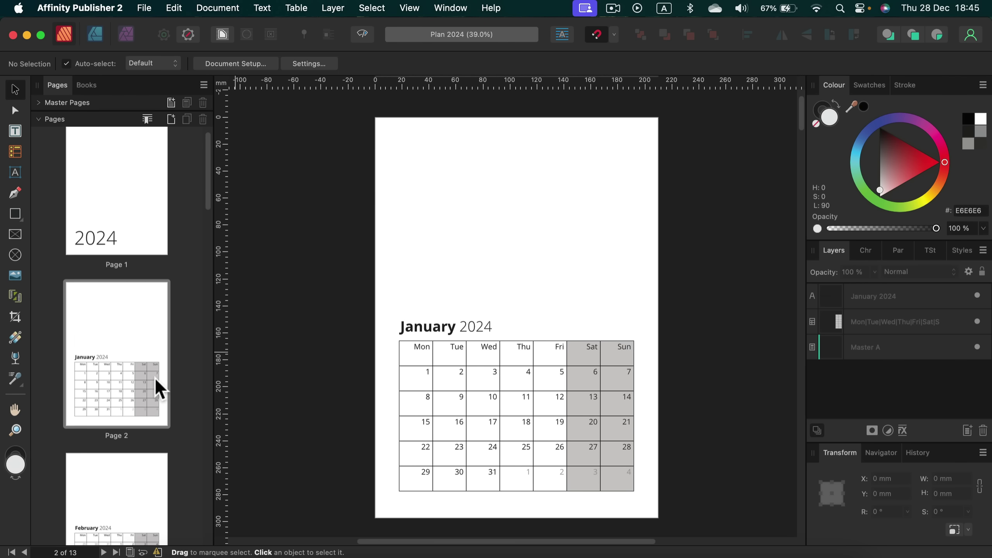
scroll(155, 377, down, 5)
scroll(156, 378, up, 7)
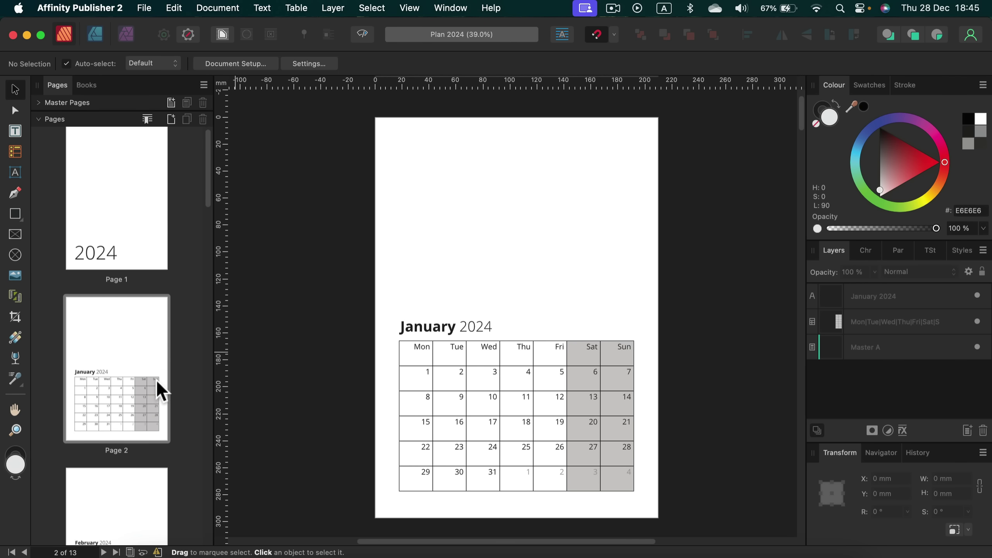
click(148, 223)
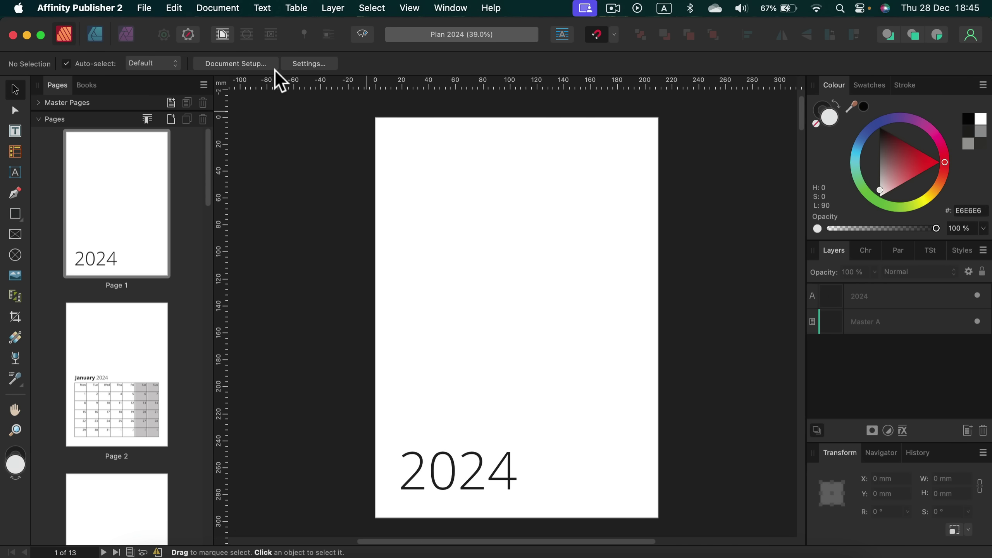
Set Document Setup to Letter landscape, 279.4 × 215.9 mm, checking margins and zero bleed
click(211, 65)
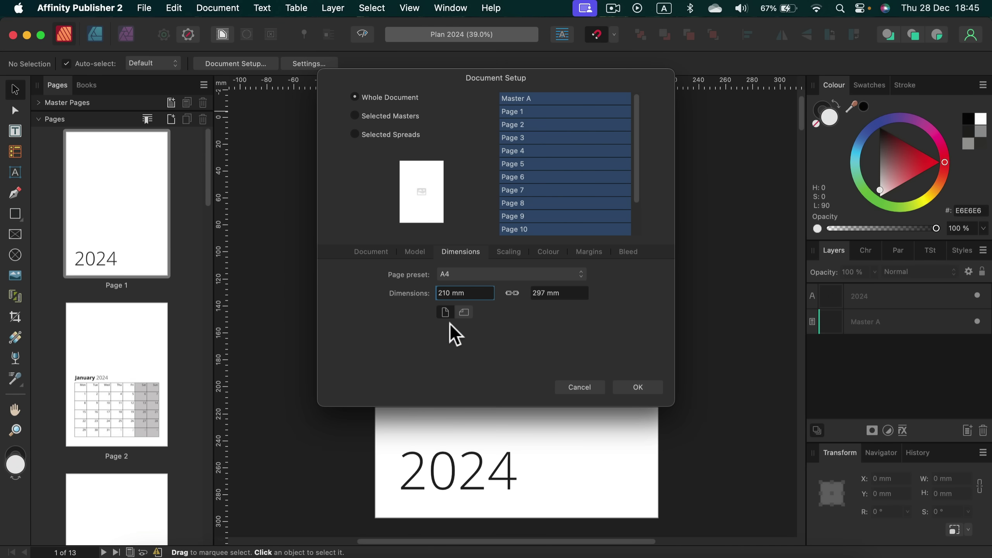
click(459, 273)
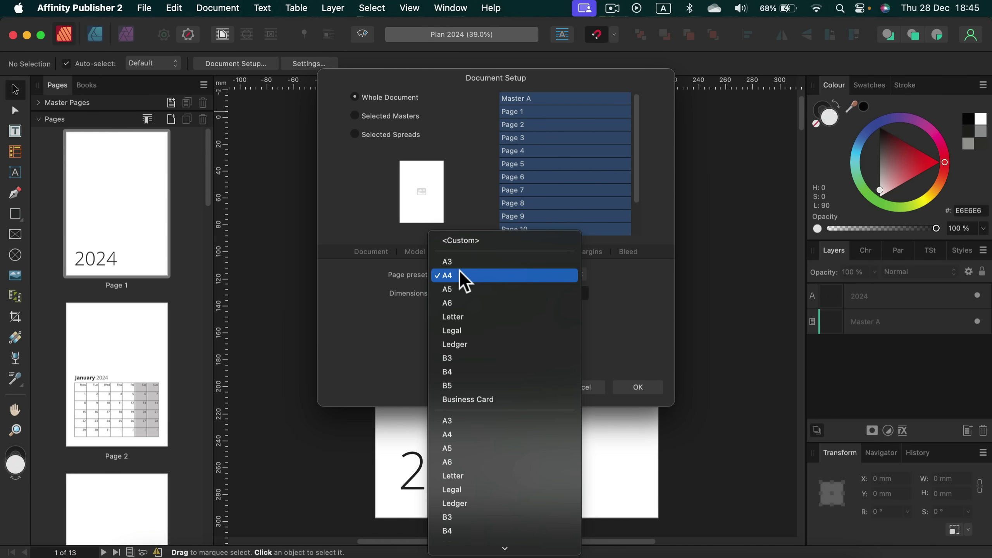
click(460, 317)
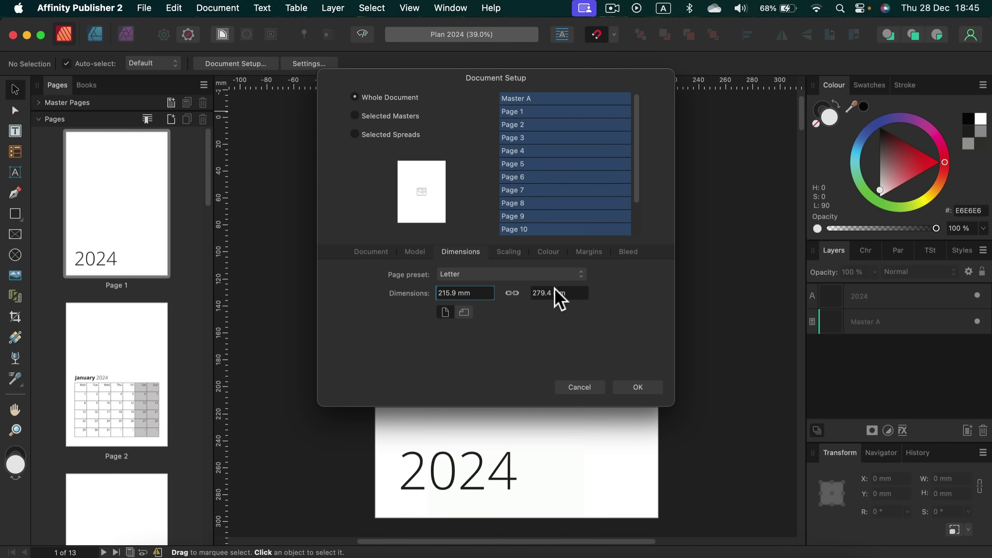
click(466, 312)
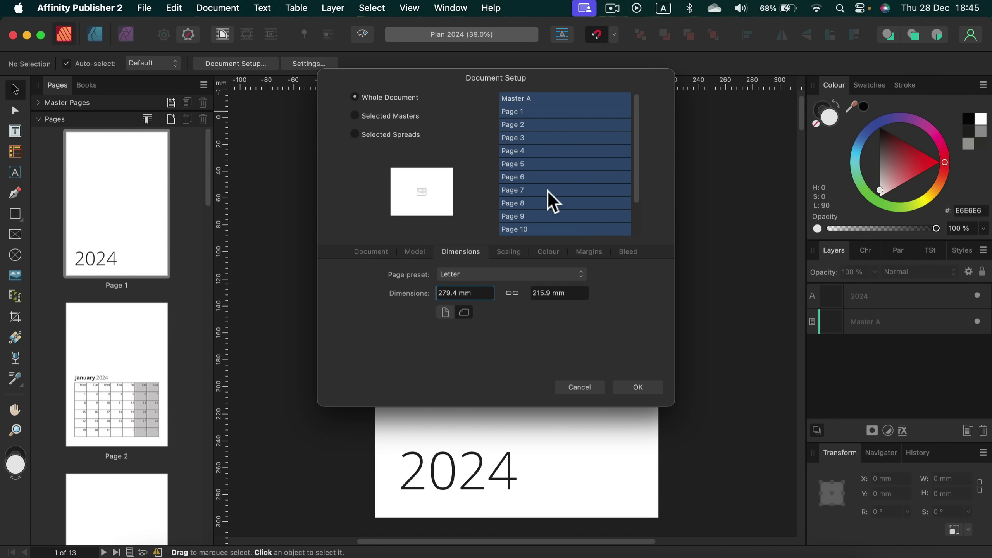
scroll(532, 218, down, 3)
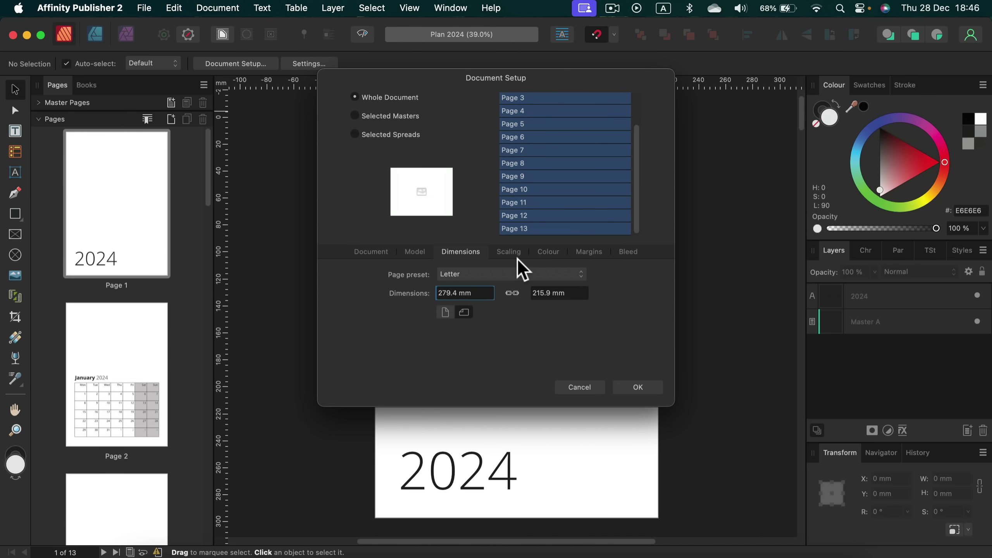
click(586, 252)
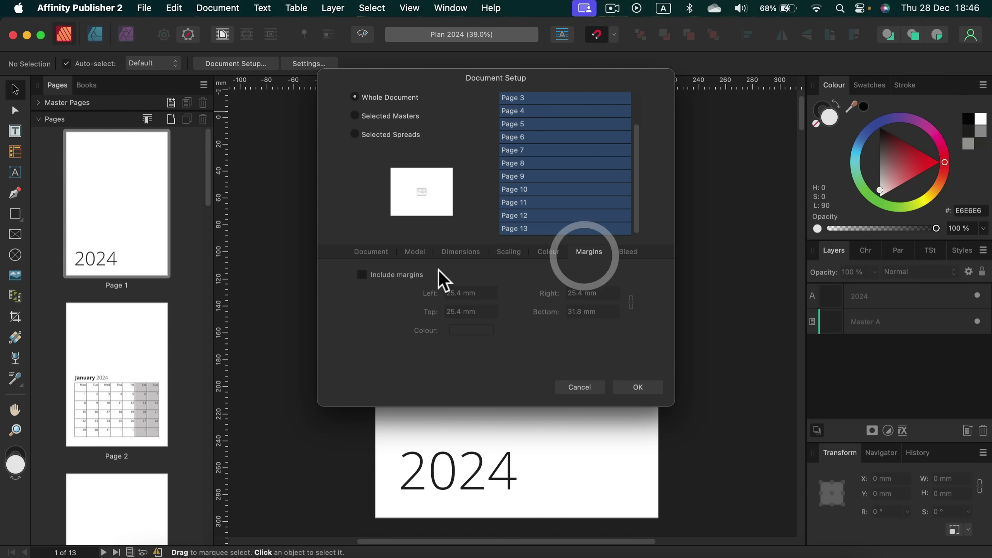
click(633, 253)
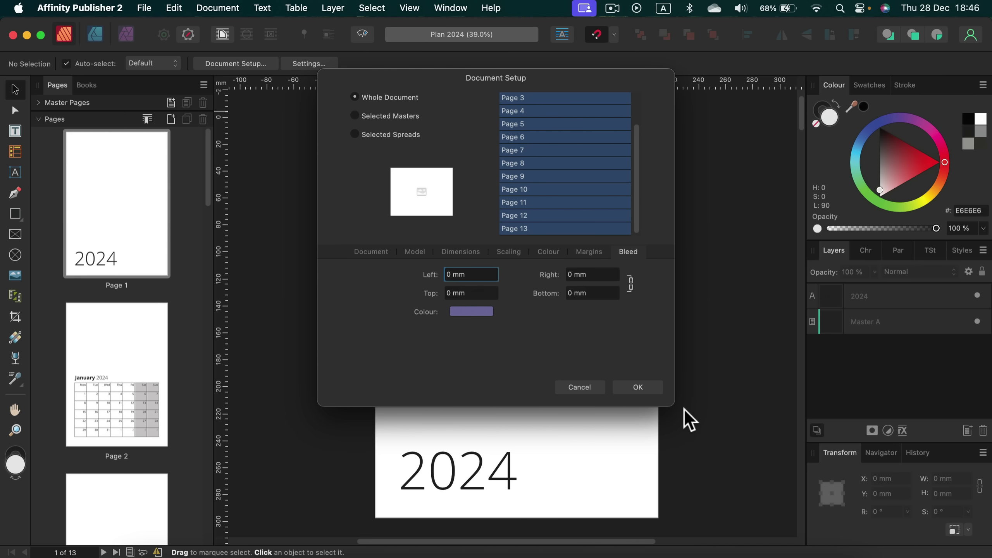
click(651, 388)
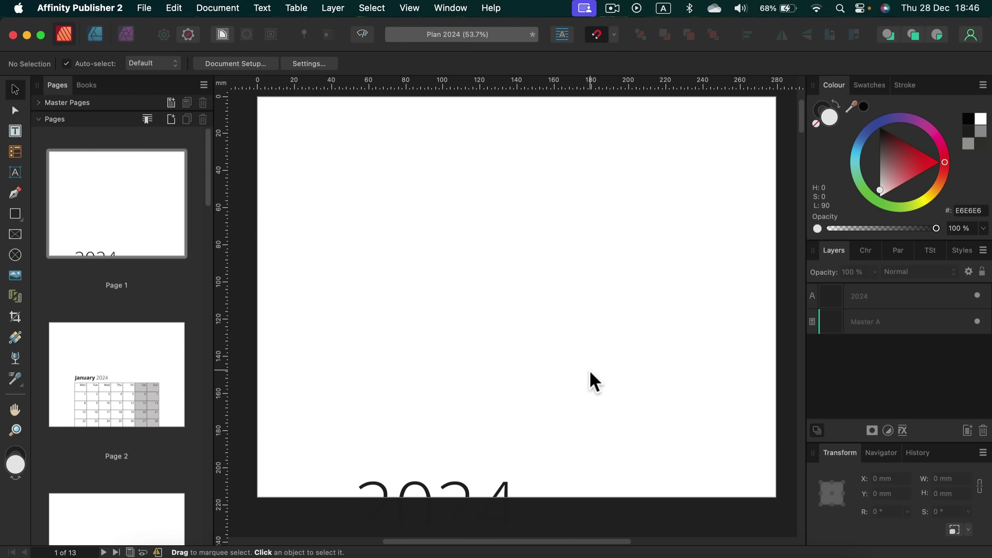
Drag the 2024 cover text back up onto the landscape page
scroll(590, 369, down, 2)
scroll(574, 362, up, 4)
scroll(572, 364, down, 3)
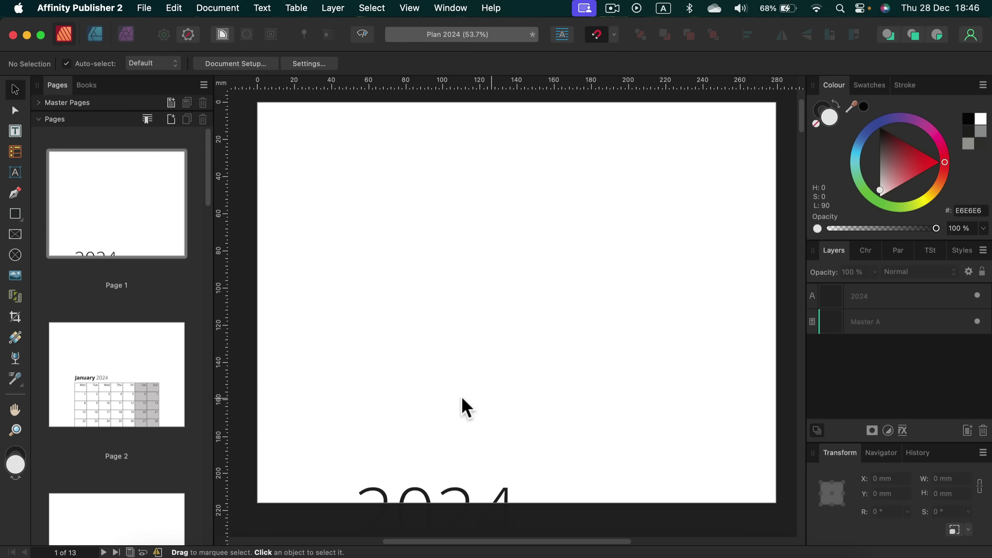
drag(412, 497, 352, 440)
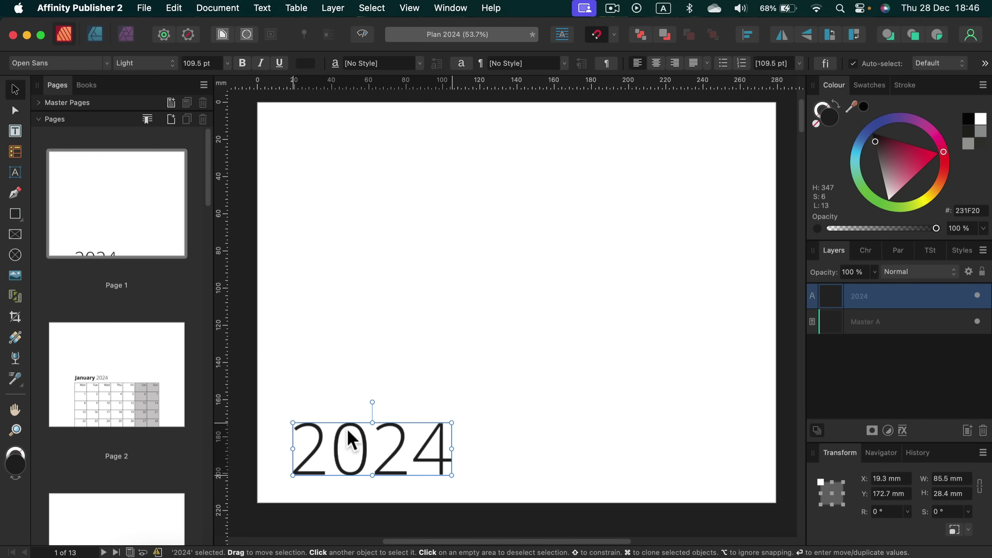
On the January page, raise the title and calendar table together to X 17.4 mm, Y 45 mm
click(144, 370)
double_click(131, 359)
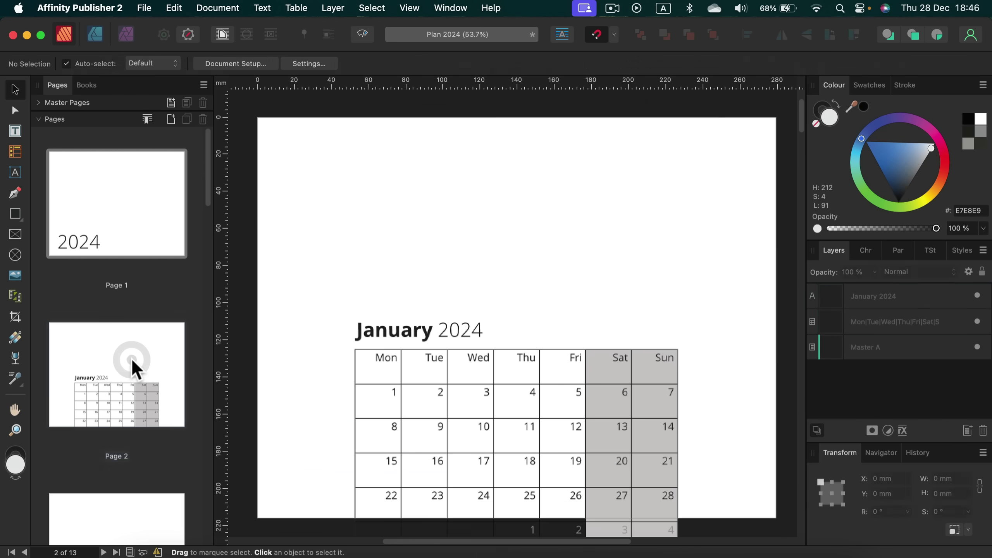
scroll(368, 210, down, 4)
drag(321, 158, 738, 475)
drag(598, 388, 531, 332)
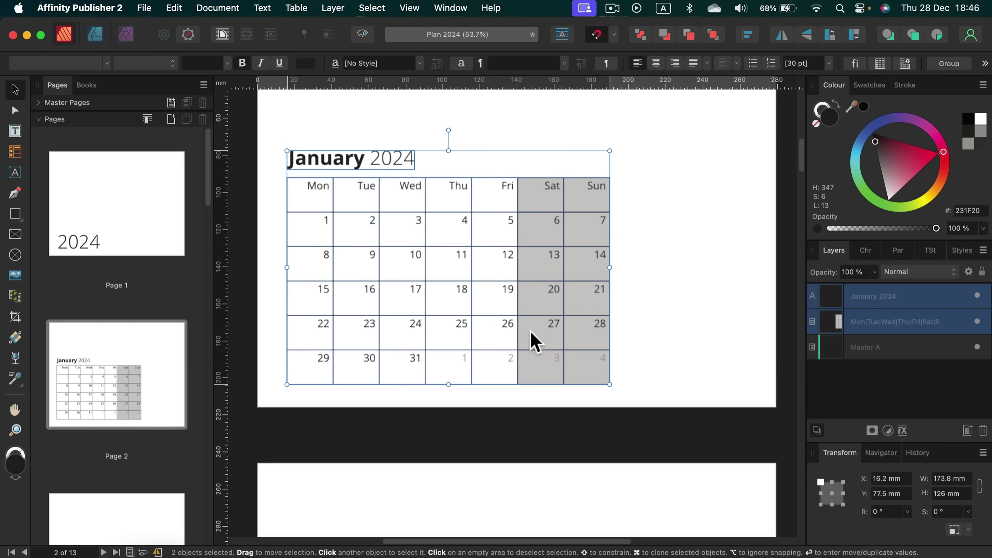
scroll(625, 327, up, 5)
drag(520, 408, 524, 349)
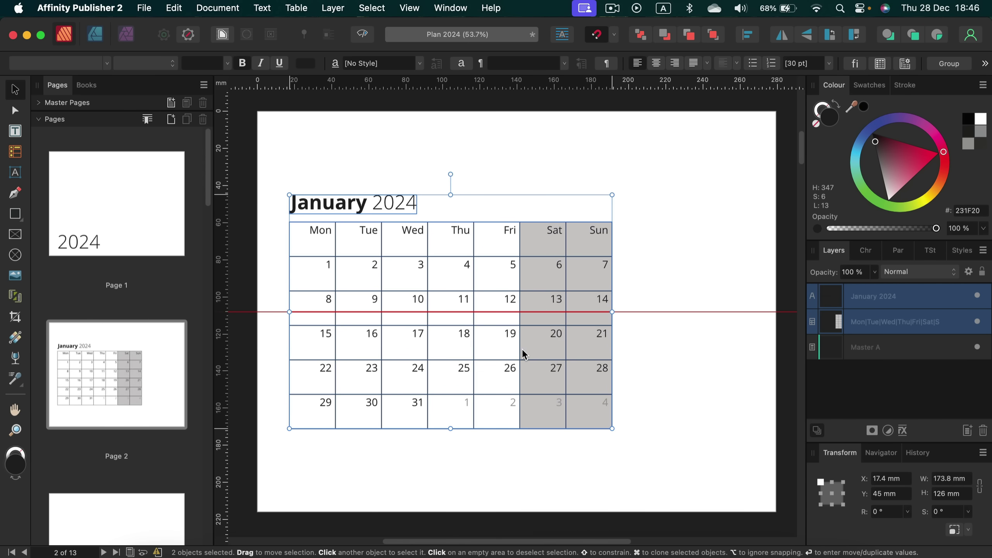
click(672, 282)
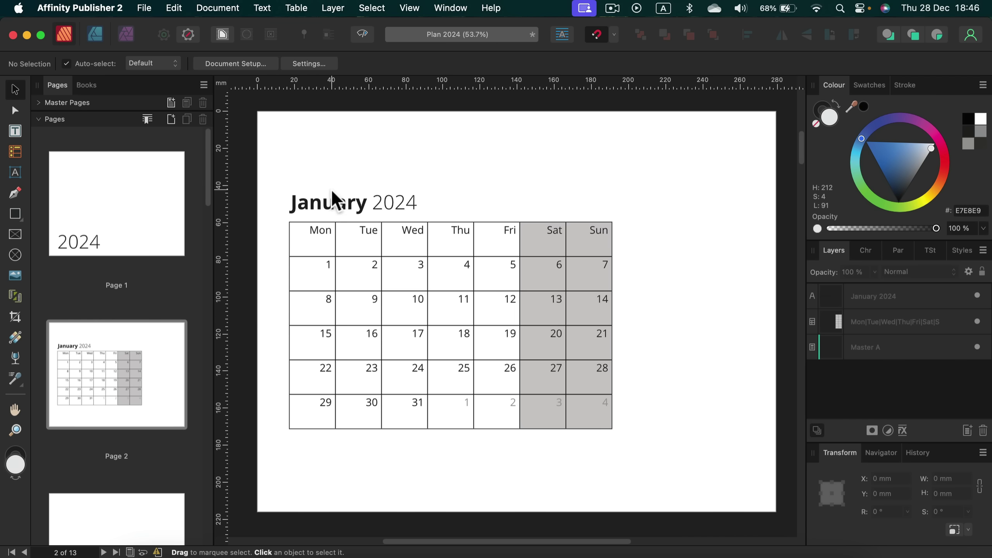
Put the January 2024 title top right; raise the table and stretch it to 173.8 × 171.1 mm
drag(332, 209, 669, 154)
drag(277, 199, 704, 500)
drag(541, 395, 532, 305)
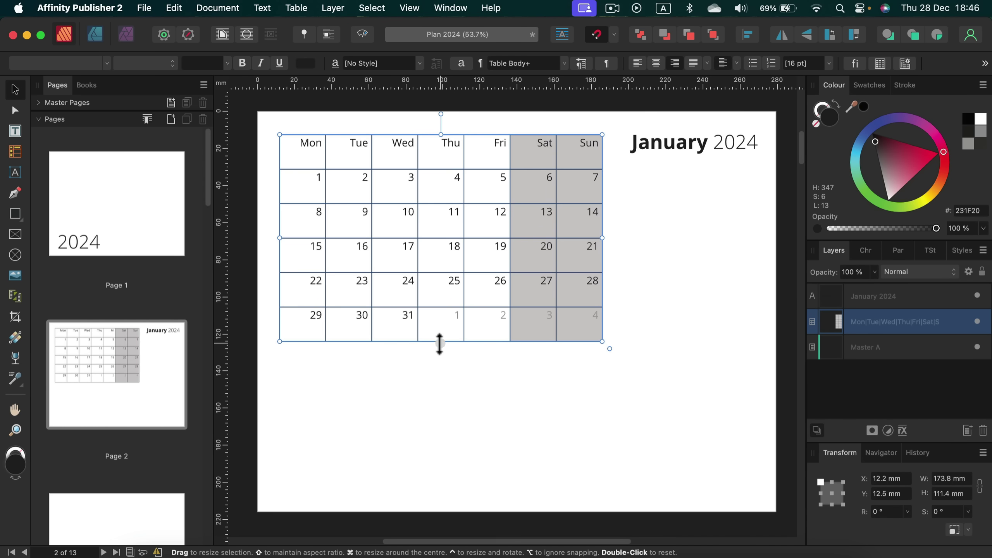
drag(440, 344, 439, 411)
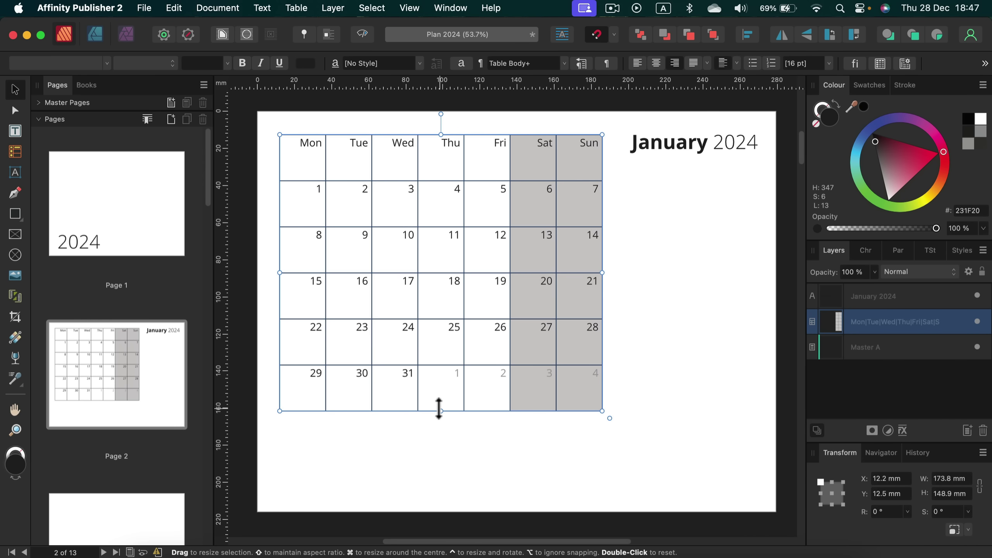
drag(440, 411, 438, 450)
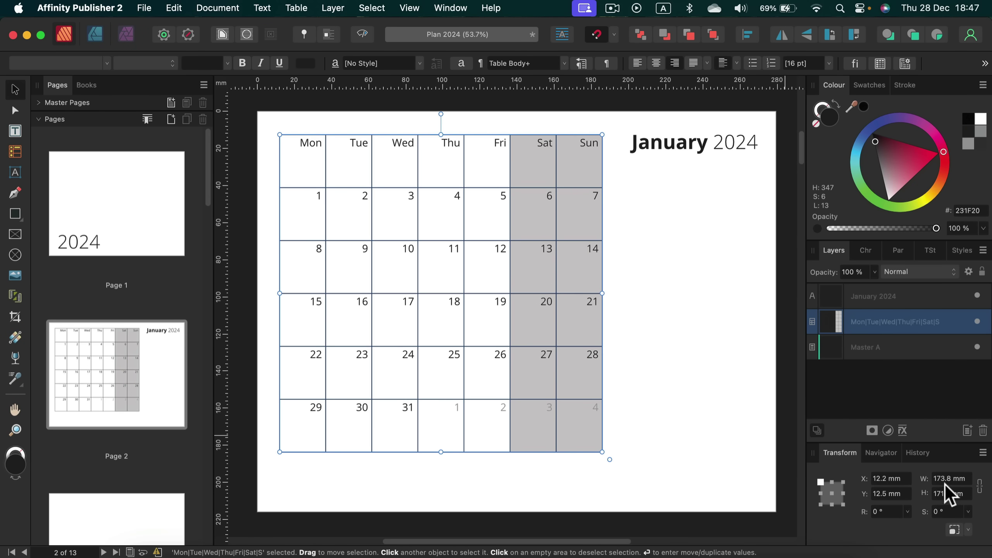
Resize the calendar table to 175 × 175 mm and nudge it down slightly
click(965, 482)
text(175)
click(964, 493)
text(17)
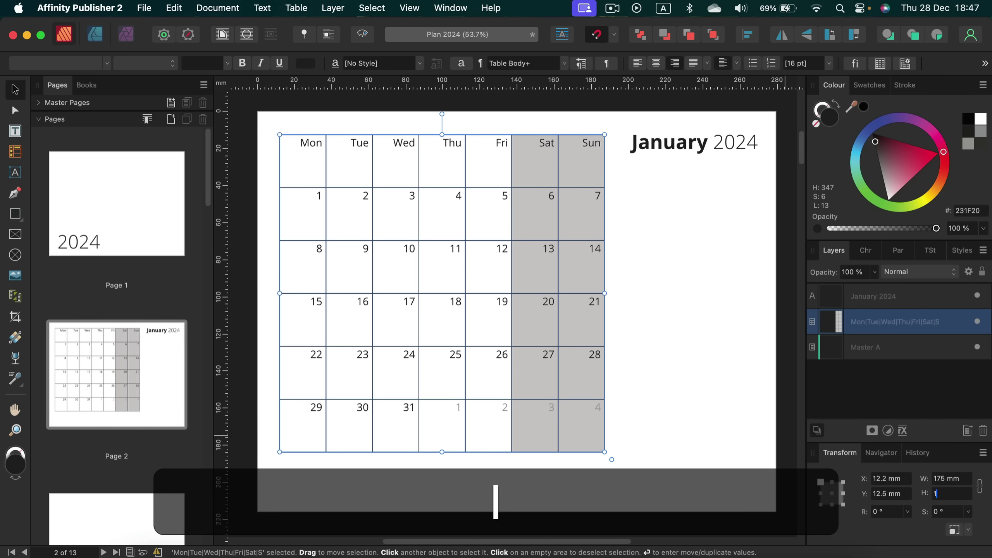
text(5)
key(Return)
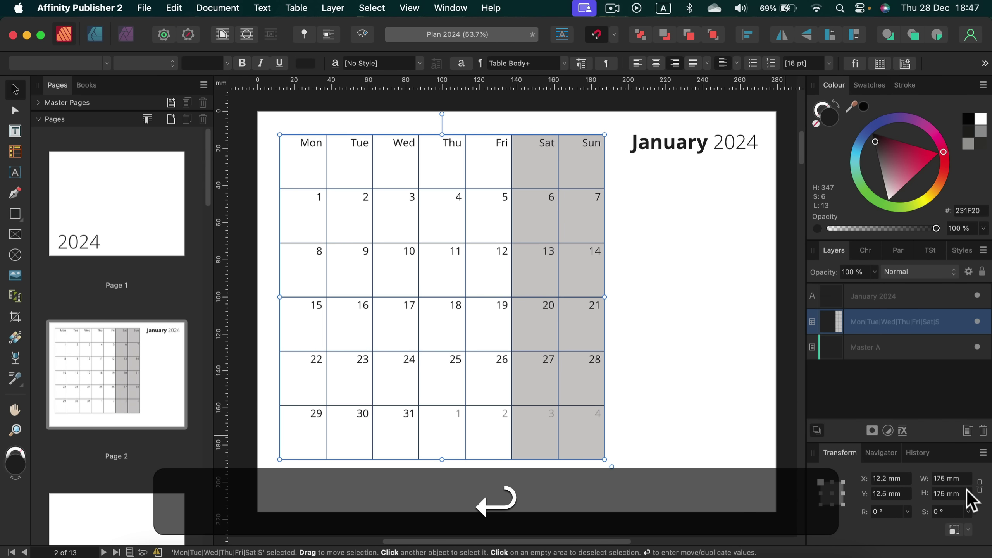
mouse_move(488, 330)
mouse_down()
mouse_move(492, 363)
mouse_move(501, 343)
mouse_move(487, 339)
mouse_up()
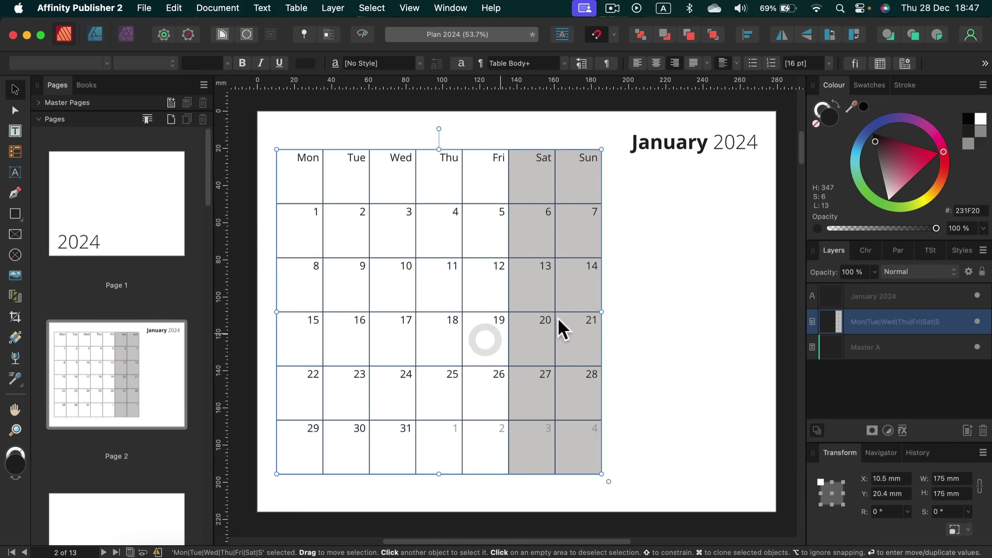
Align the January 2024 heading with the table top, at X 196.9 mm, Y 20.4 mm
click(599, 37)
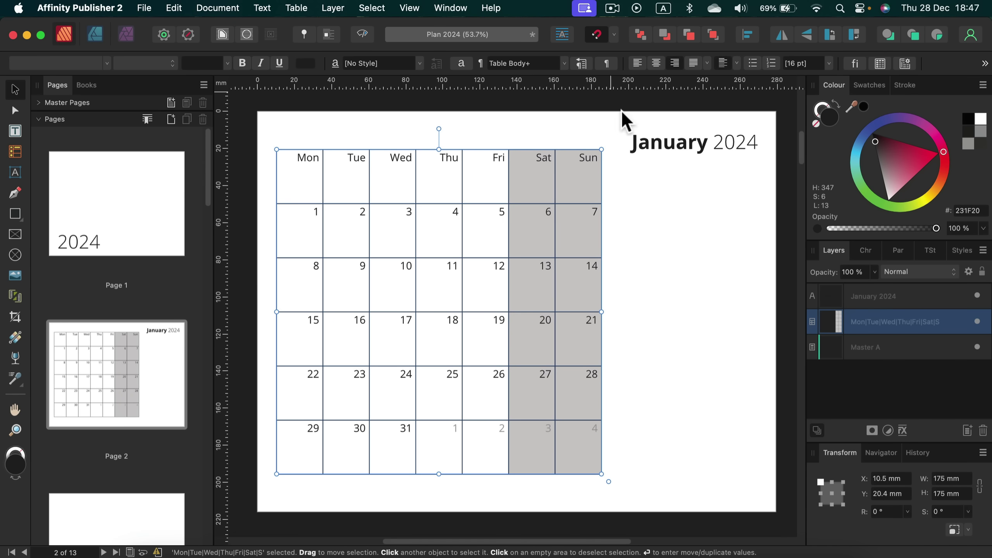
drag(656, 148, 664, 170)
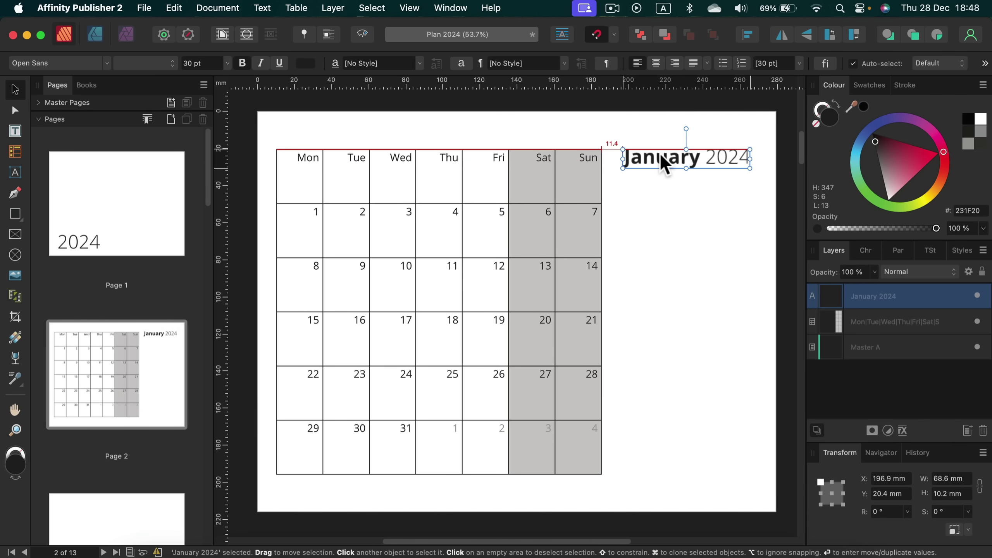
click(622, 195)
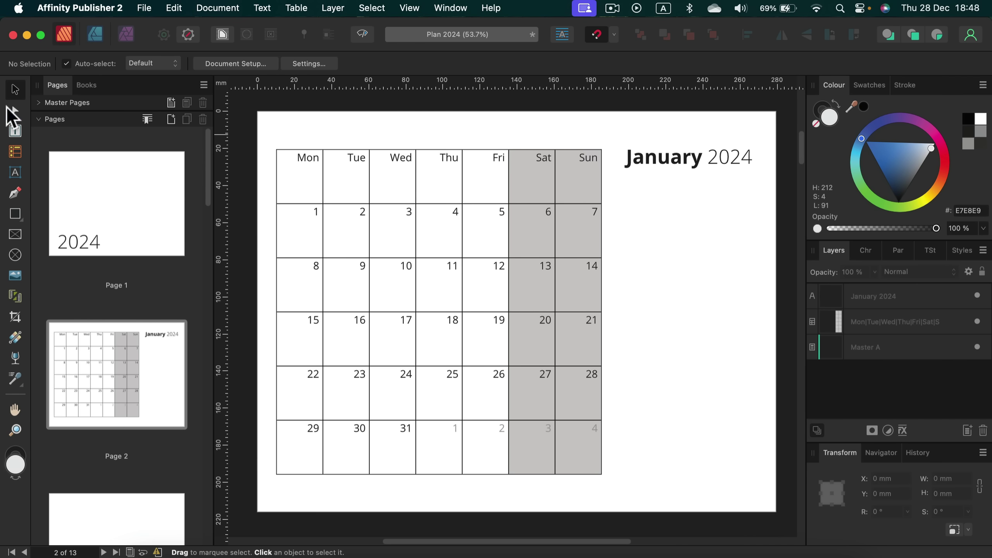
Draw a horizontal line with the Pen tool from below 2024 to the heading's left edge
click(14, 194)
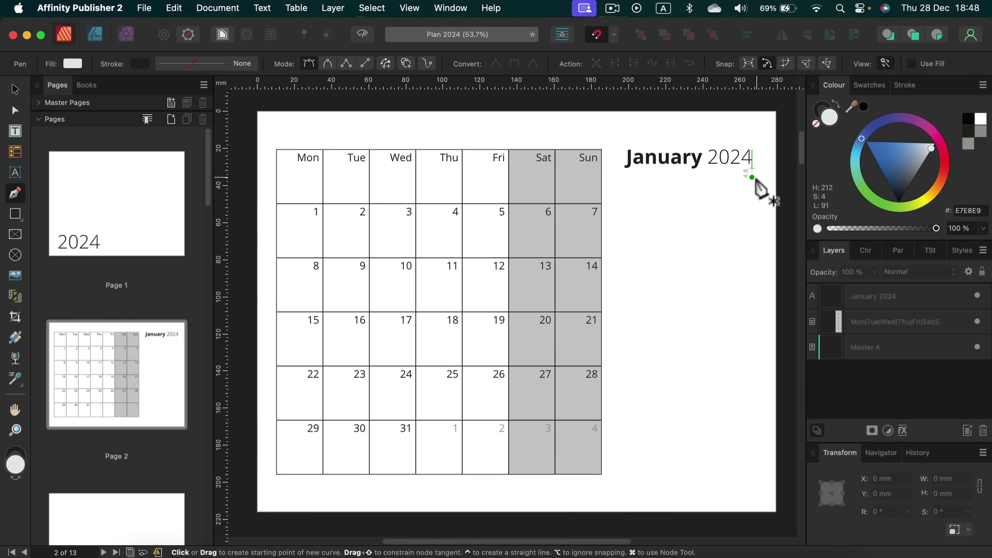
click(752, 192)
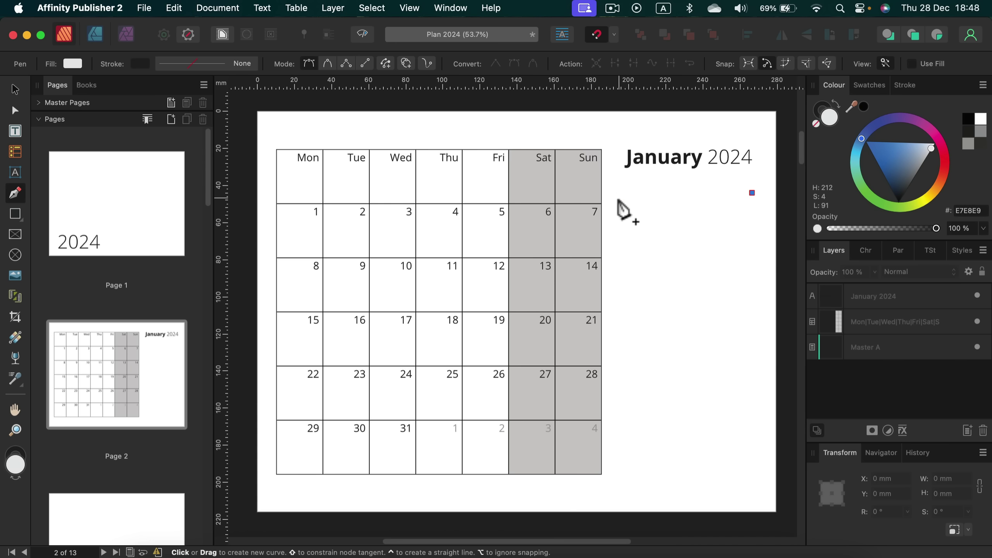
key(shift)
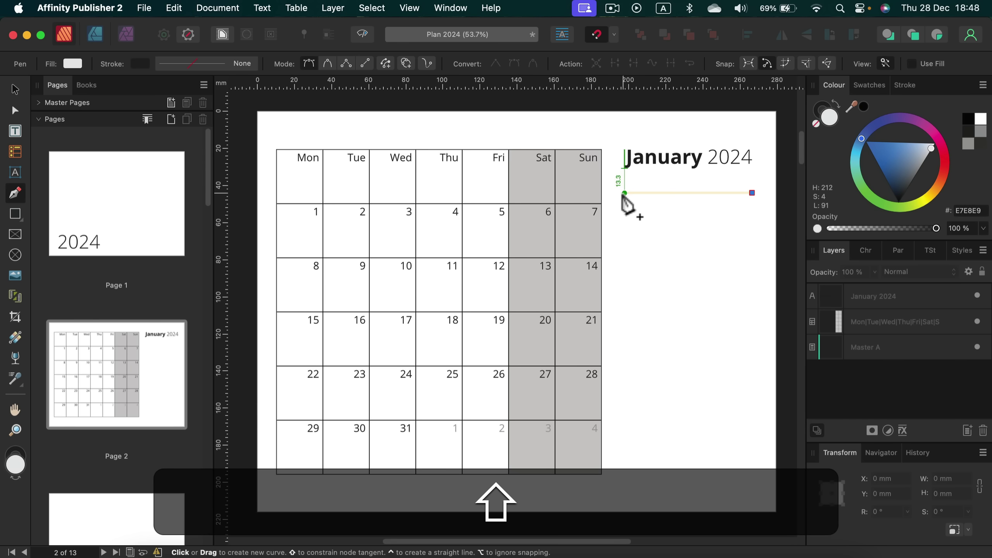
shift+click(625, 192)
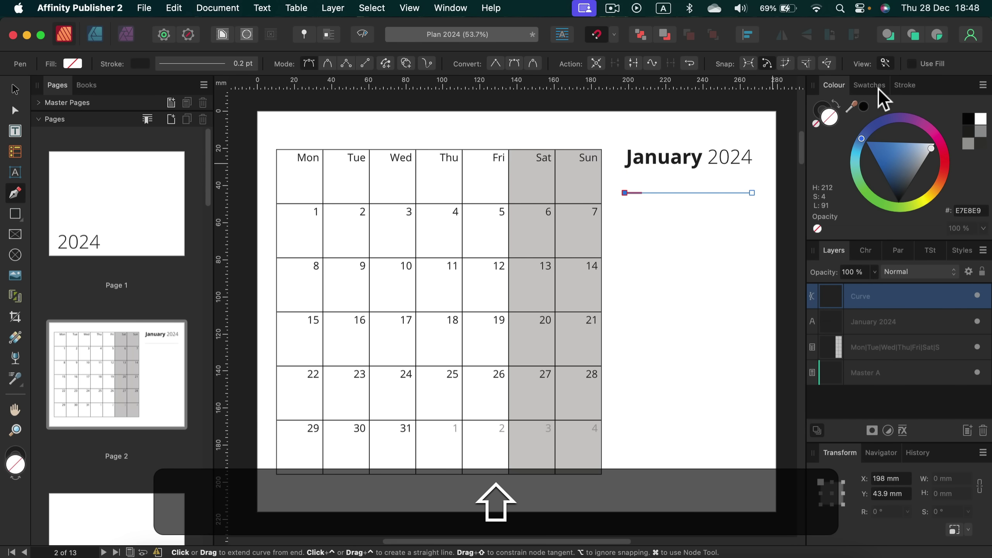
Give the rule a 1 pt stroke in colour 231F20 and move it slightly below the heading
click(906, 85)
drag(849, 126, 861, 125)
click(834, 85)
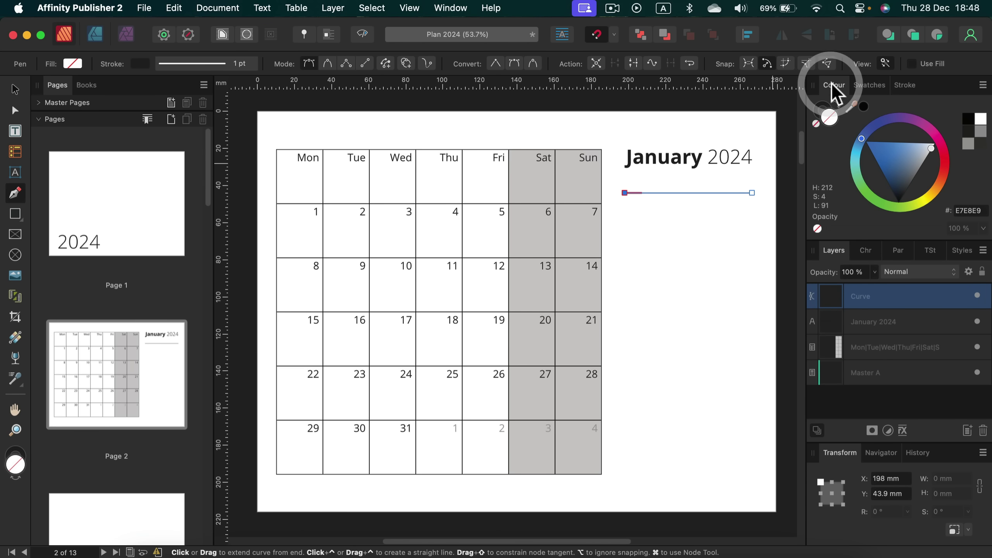
click(820, 104)
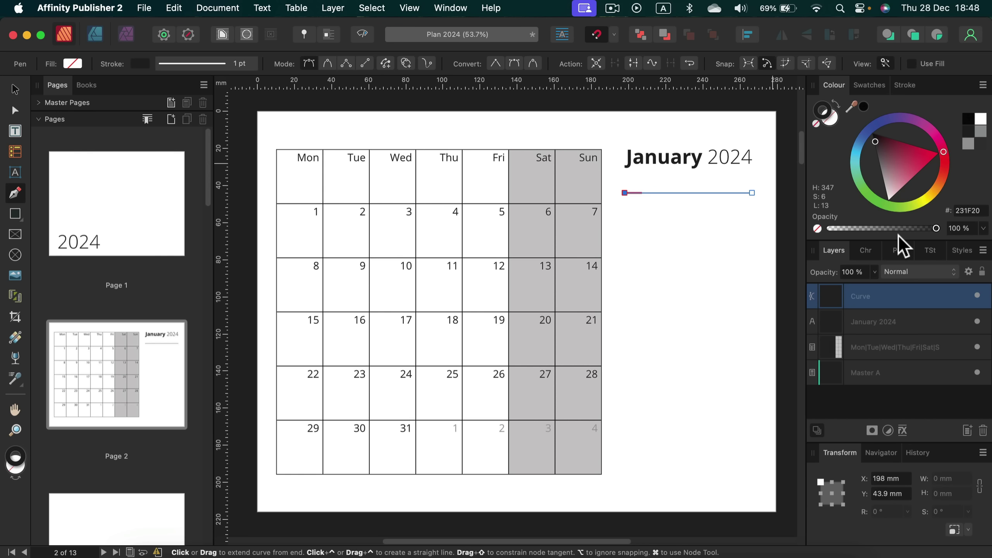
click(15, 90)
click(663, 249)
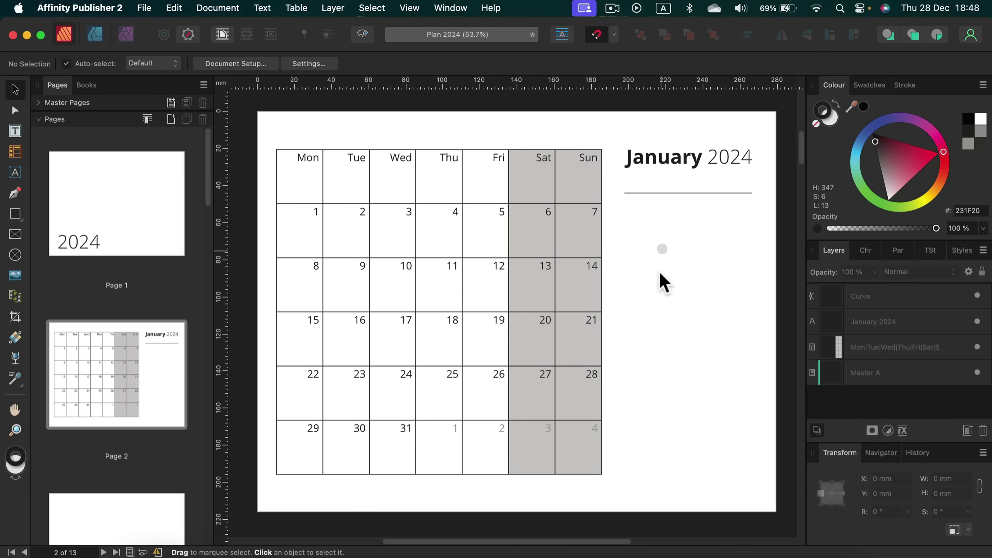
drag(674, 199, 673, 222)
Duplicate the rule downward with ⌘J to build a stack of 16 note lines
key(super)
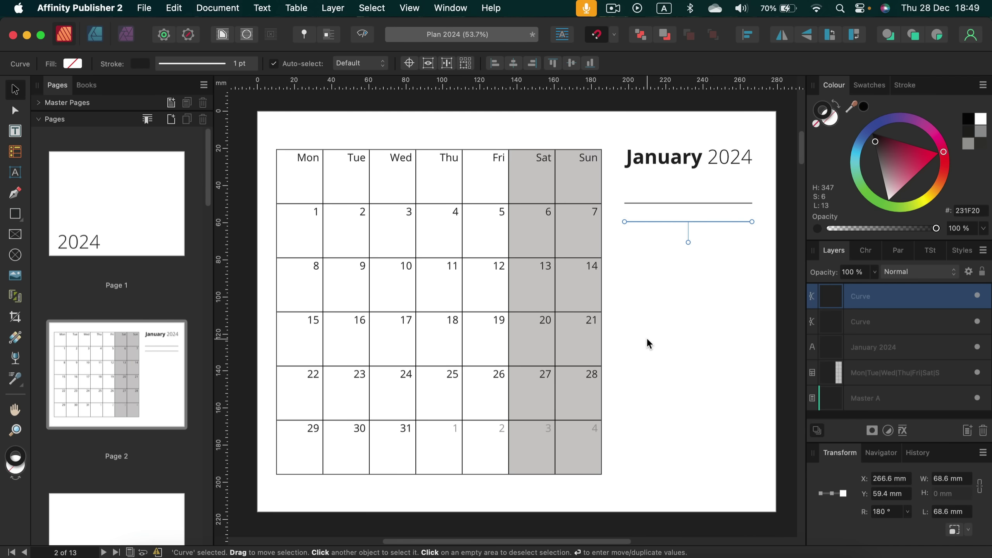
key(super+j)
key(super+j)
key(super+j)
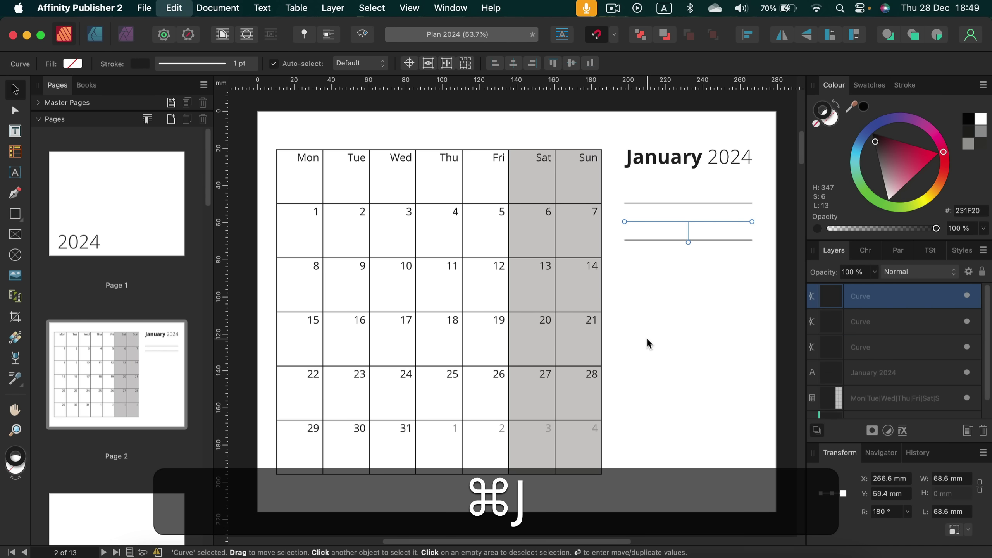
key(super+j)
key(super+j)
key(super+j)
key(super+j)
key(super+j)
key(super+j)
key(super+j)
key(super+j)
key(super+j)
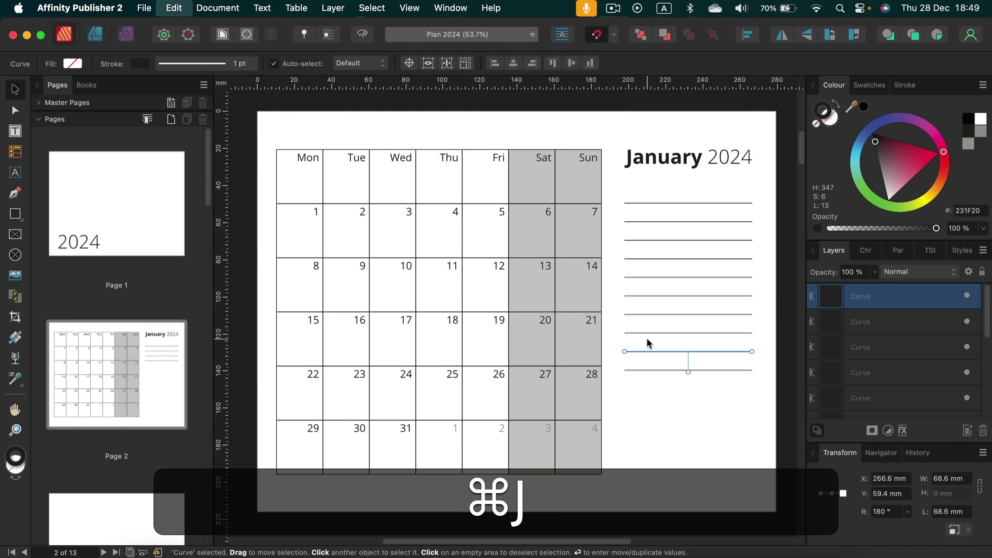
key(super+j)
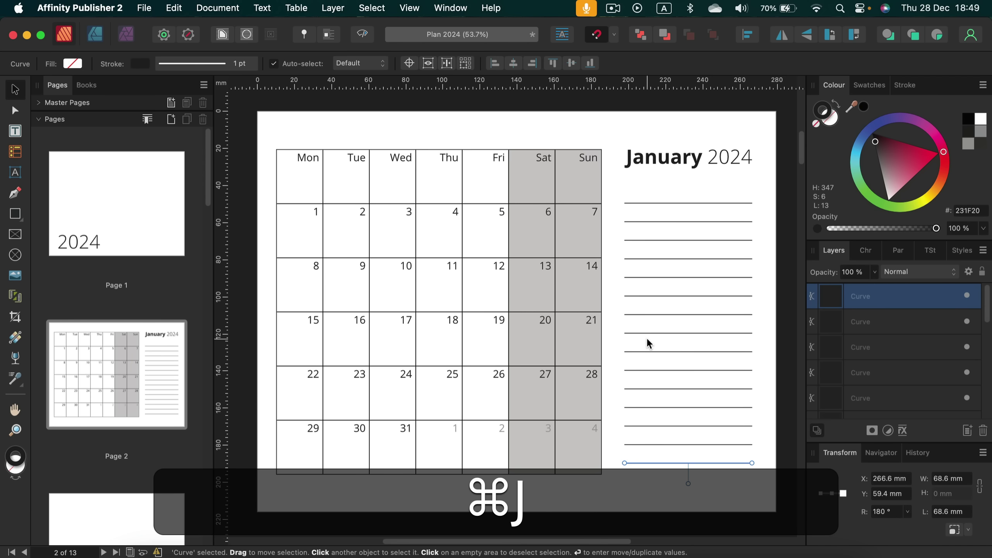
key(super+j)
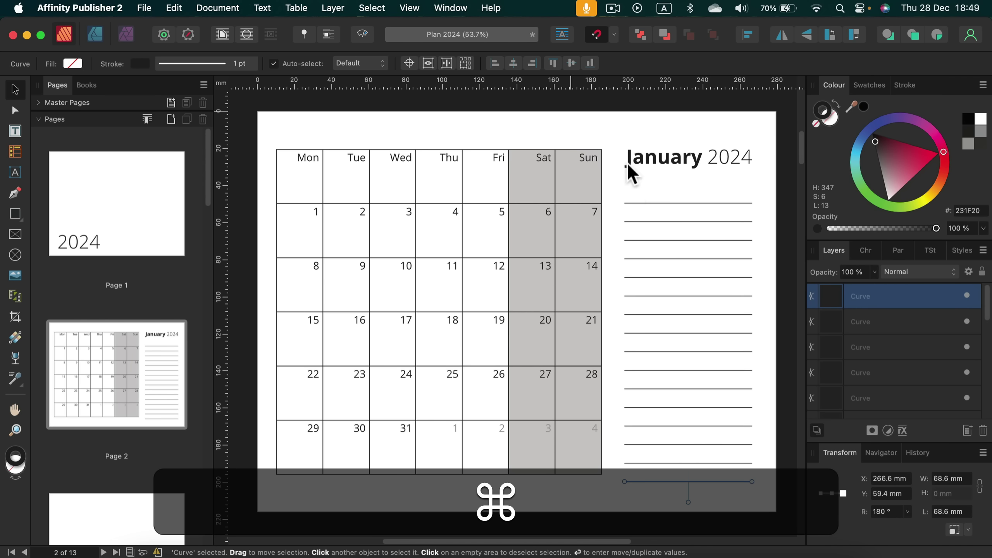
Move and resize the block of note lines to fit beside the calendar table
drag(615, 189, 768, 507)
drag(707, 461, 698, 456)
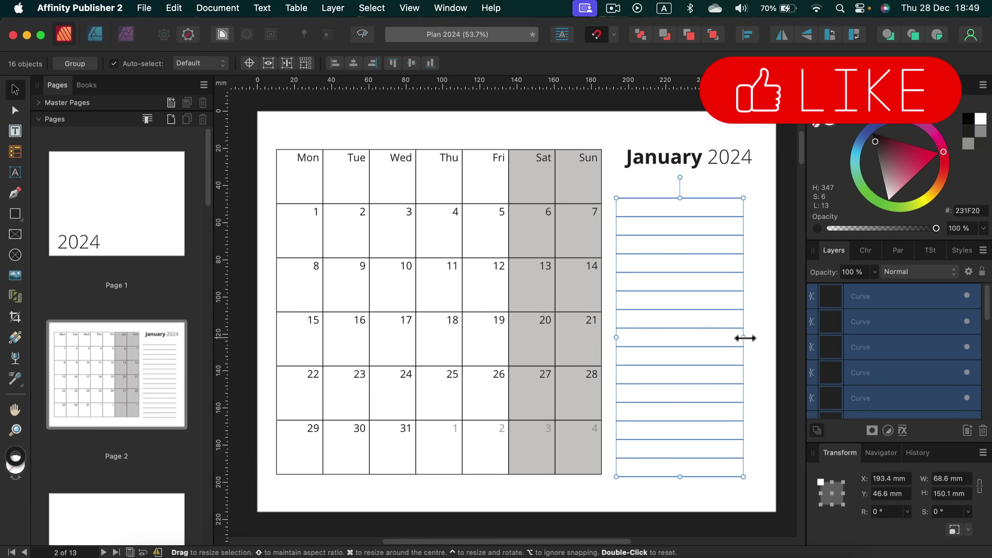
drag(745, 337, 752, 341)
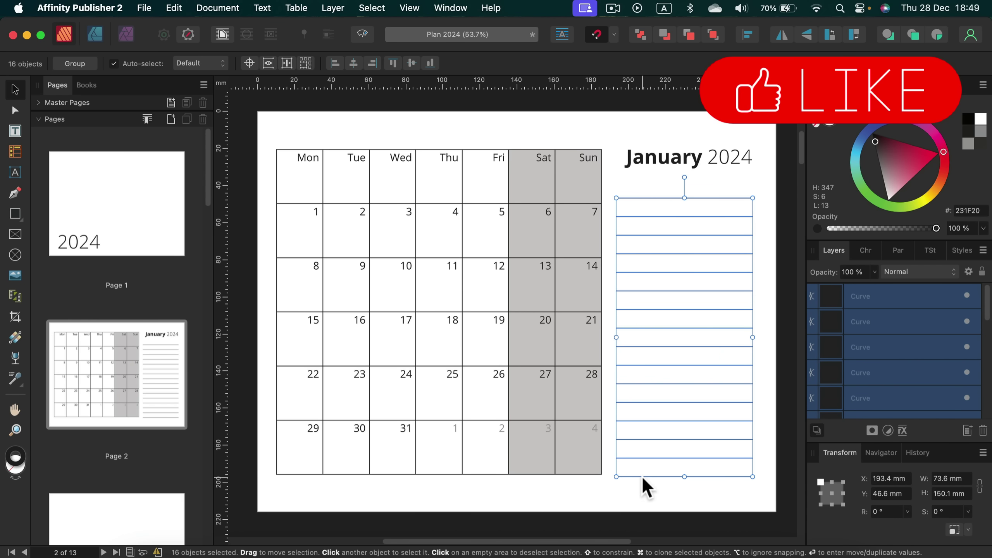
mouse_move(644, 475)
mouse_down()
mouse_move(628, 474)
mouse_move(642, 473)
mouse_up()
mouse_move(752, 335)
mouse_down()
mouse_move(761, 337)
mouse_move(753, 337)
mouse_up()
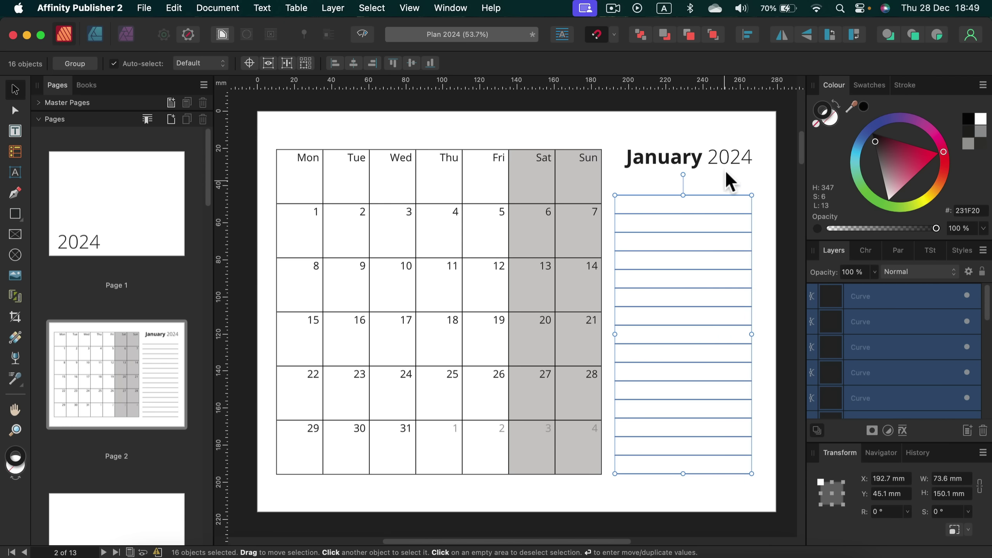
Reposition the January 2024 heading and widen it to 73.6 mm to match the lines
click(722, 158)
mouse_move(724, 161)
mouse_down()
mouse_move(711, 169)
mouse_move(721, 165)
mouse_up()
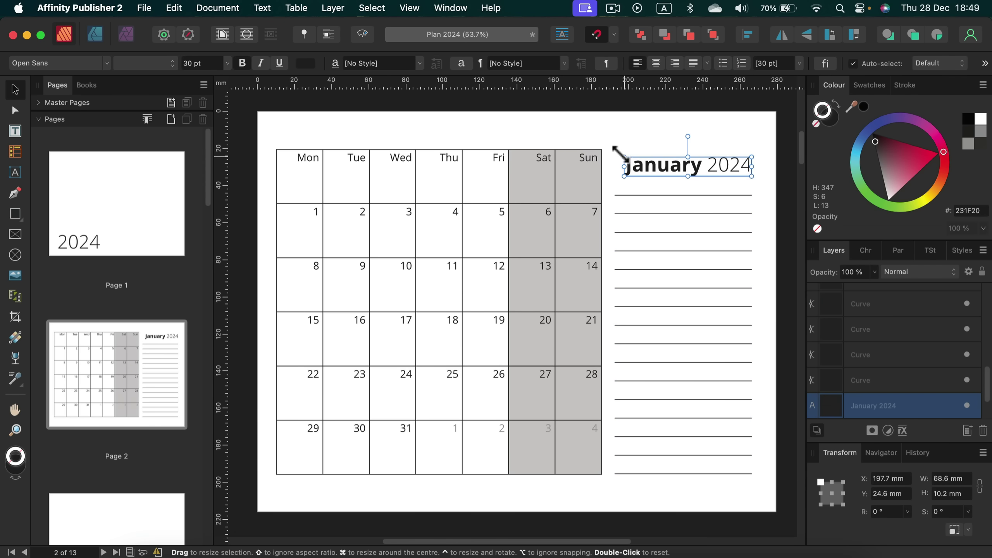
drag(624, 157, 669, 160)
click(581, 170)
click(650, 137)
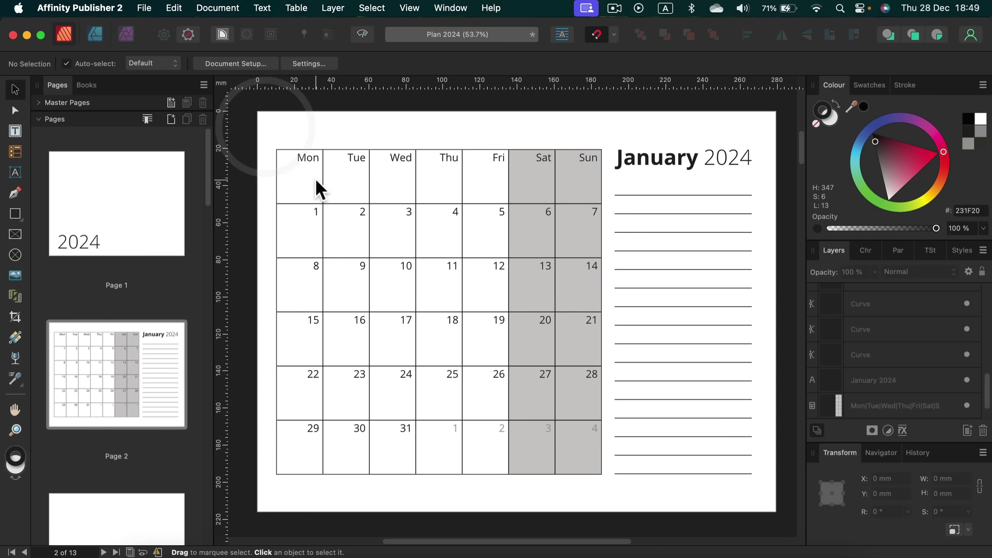
Select the table, heading and note lines and nudge them all slightly right
drag(272, 129, 773, 499)
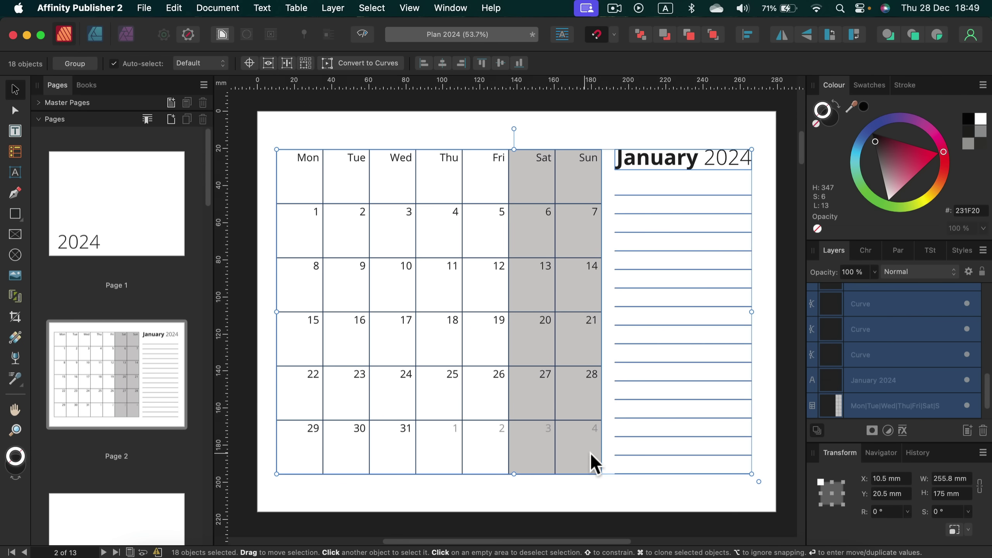
drag(585, 454, 586, 455)
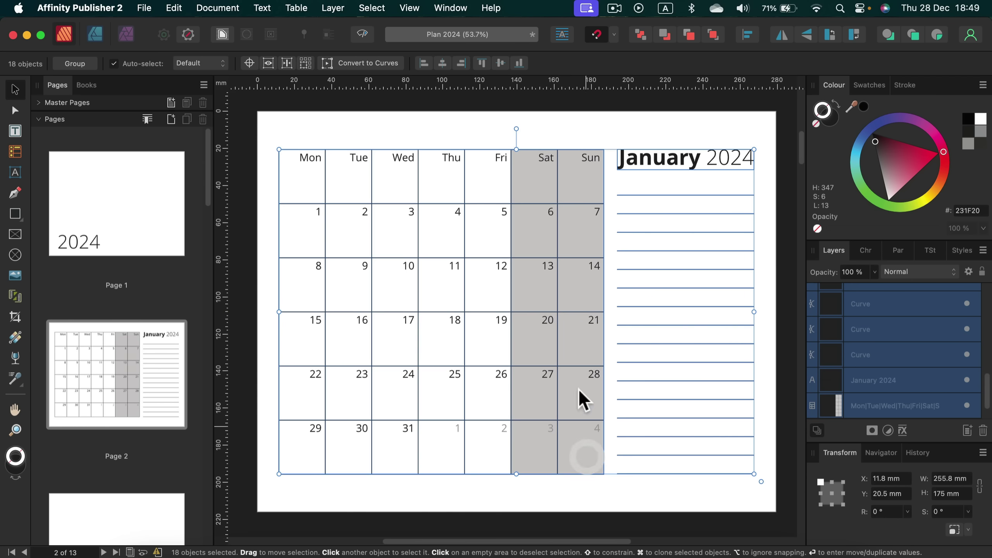
click(472, 137)
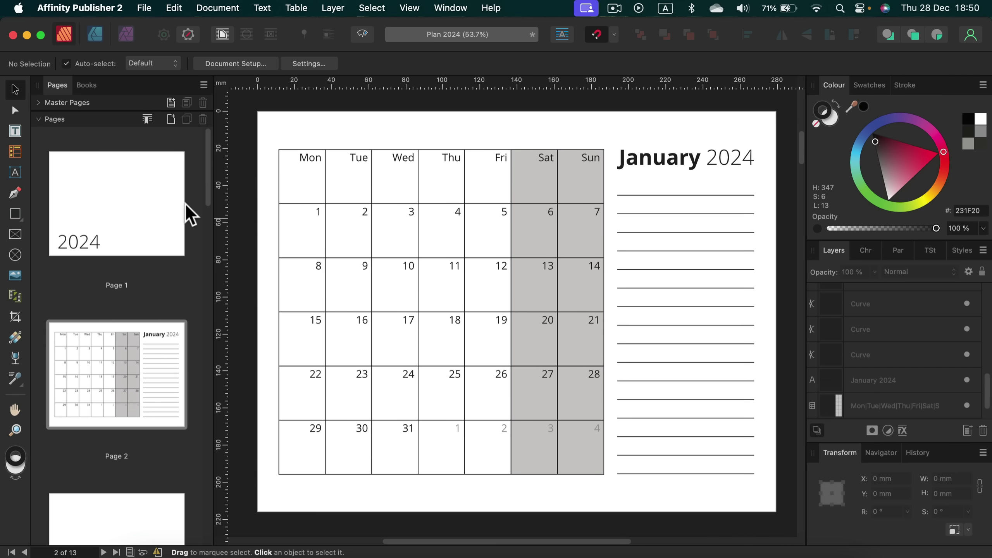
click(163, 212)
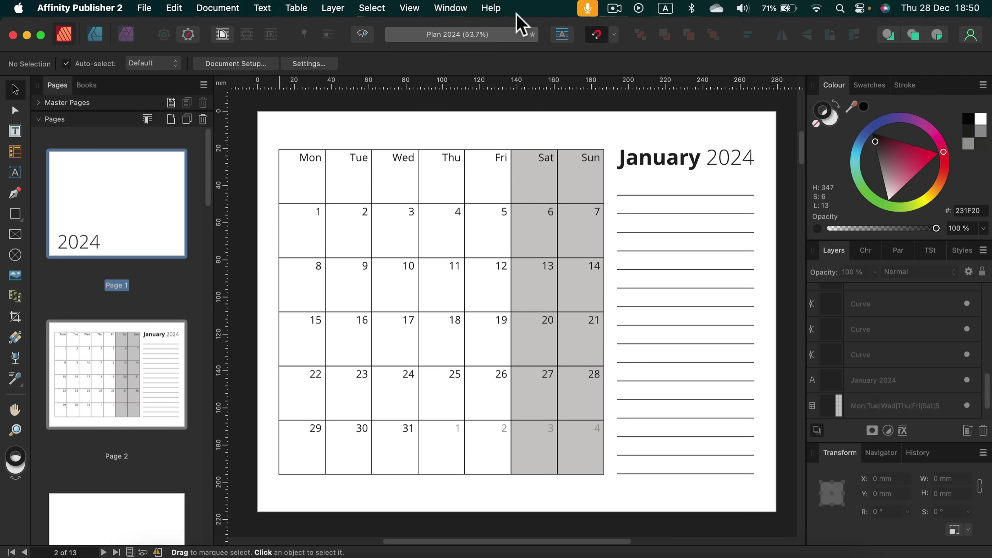
Show the Assets panel and group the whole January page layout with ⌘G
click(453, 10)
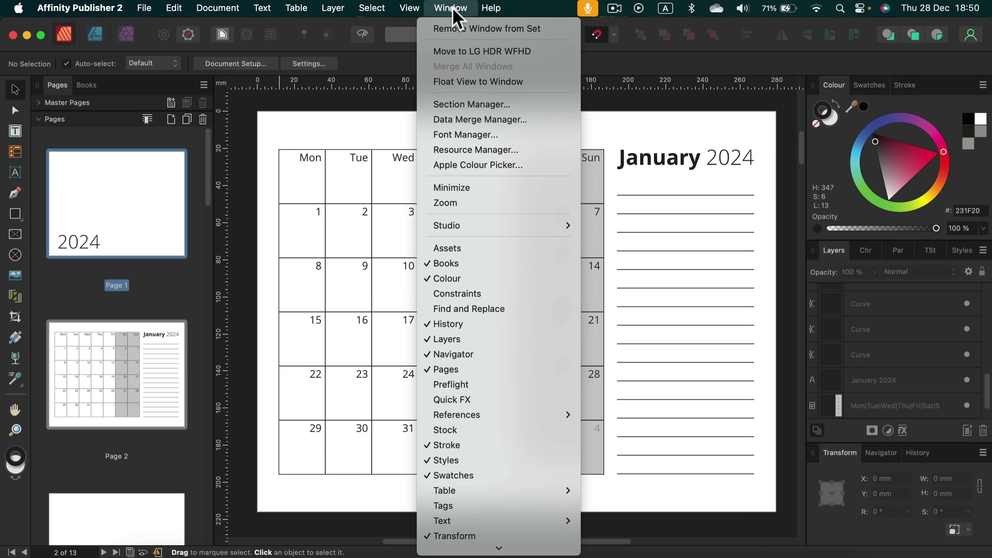
click(537, 246)
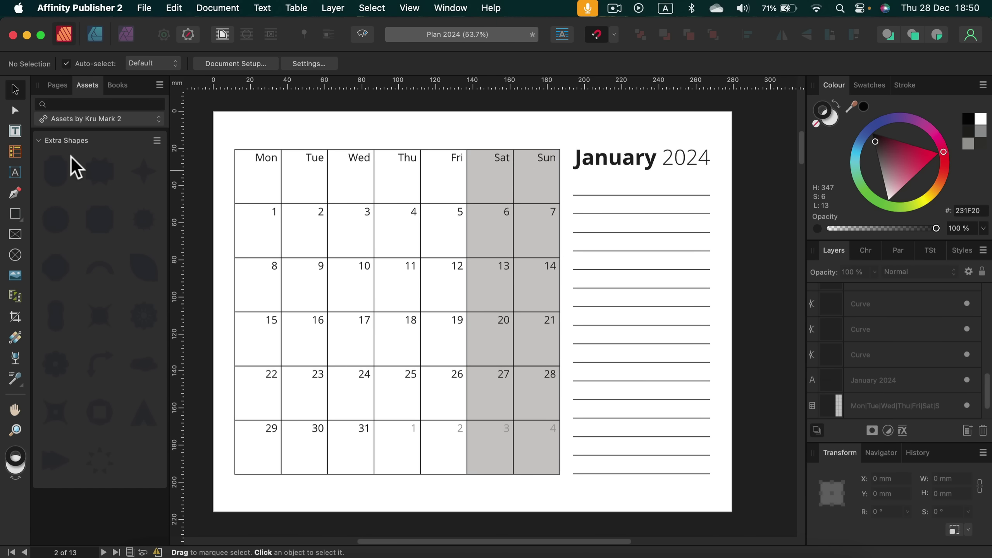
click(39, 140)
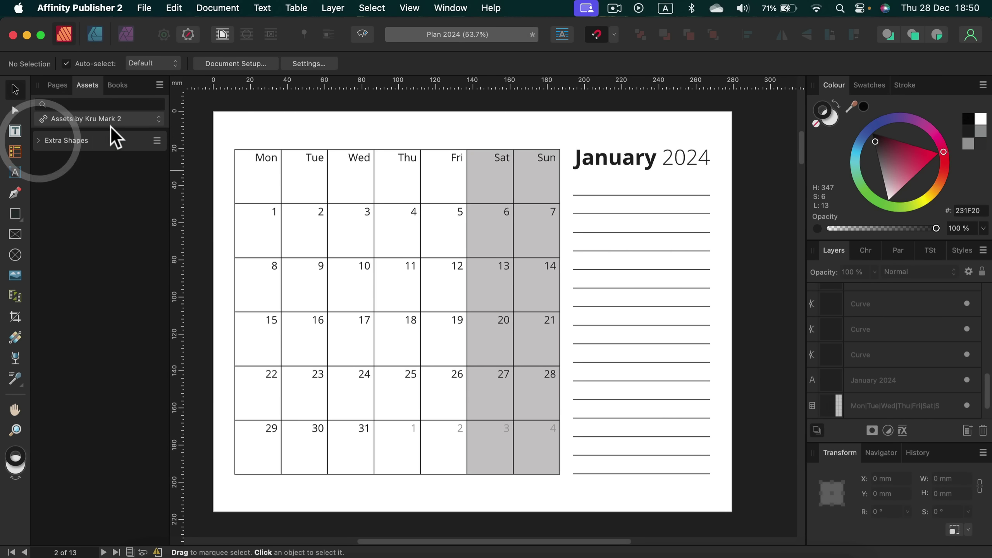
drag(229, 128, 781, 500)
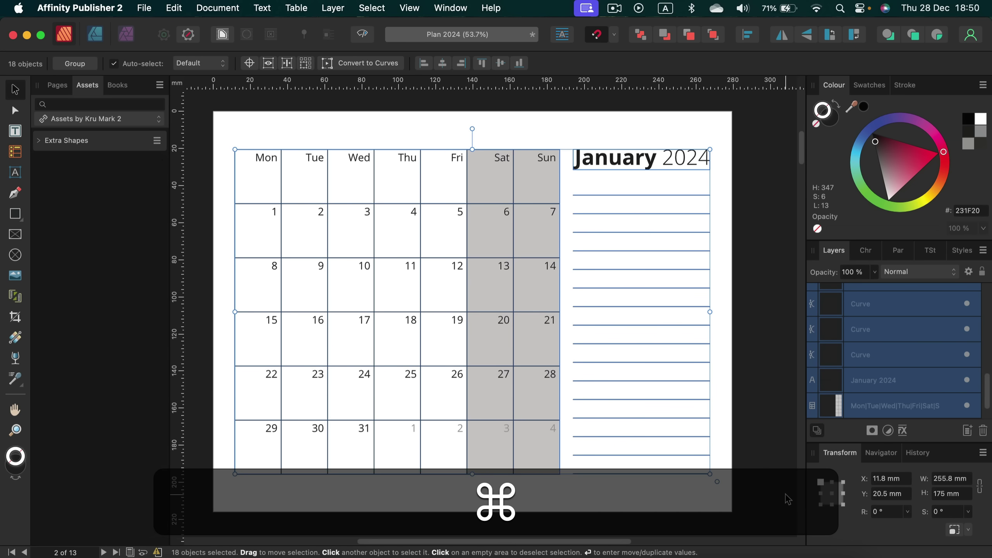
key(super+g)
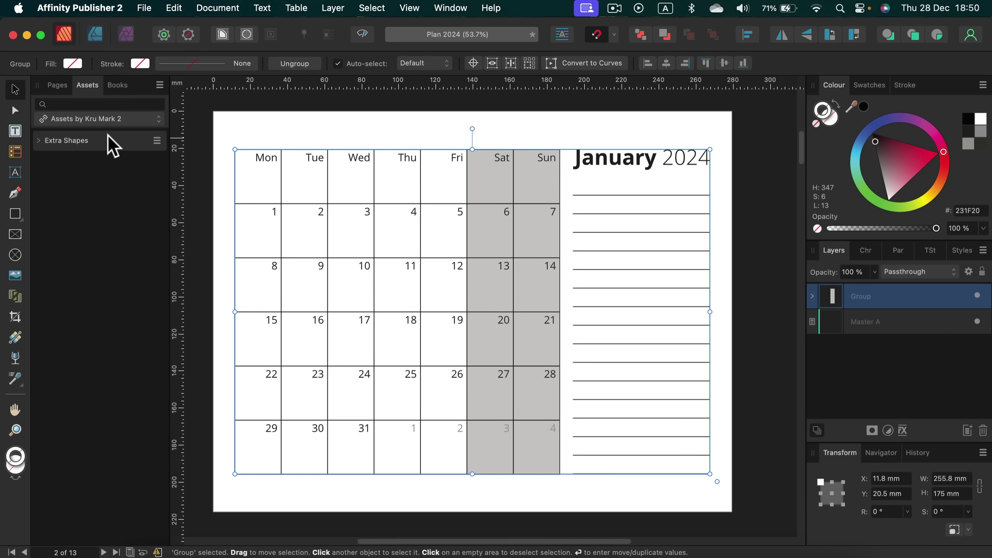
Create an asset category named 2024 and add the January group to it from selection
click(159, 84)
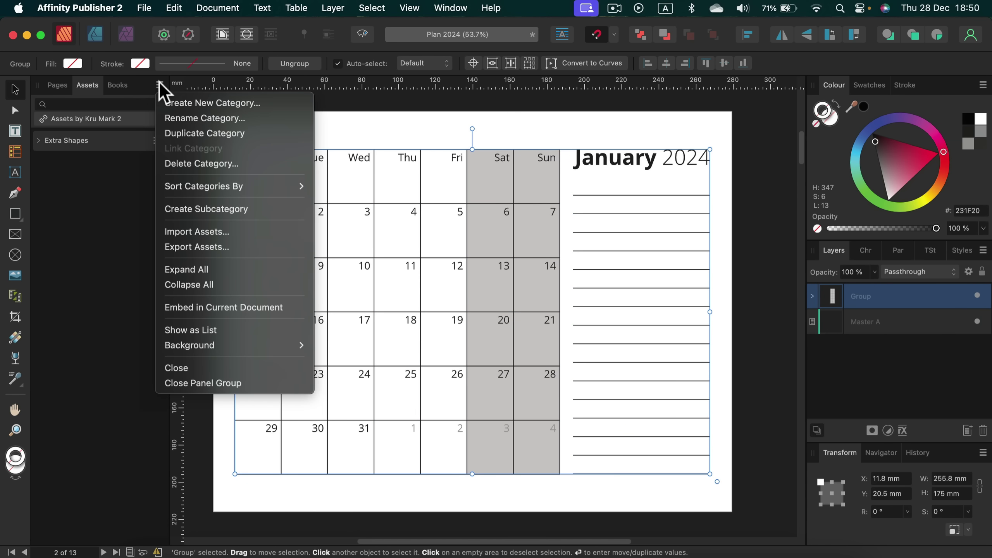
click(127, 166)
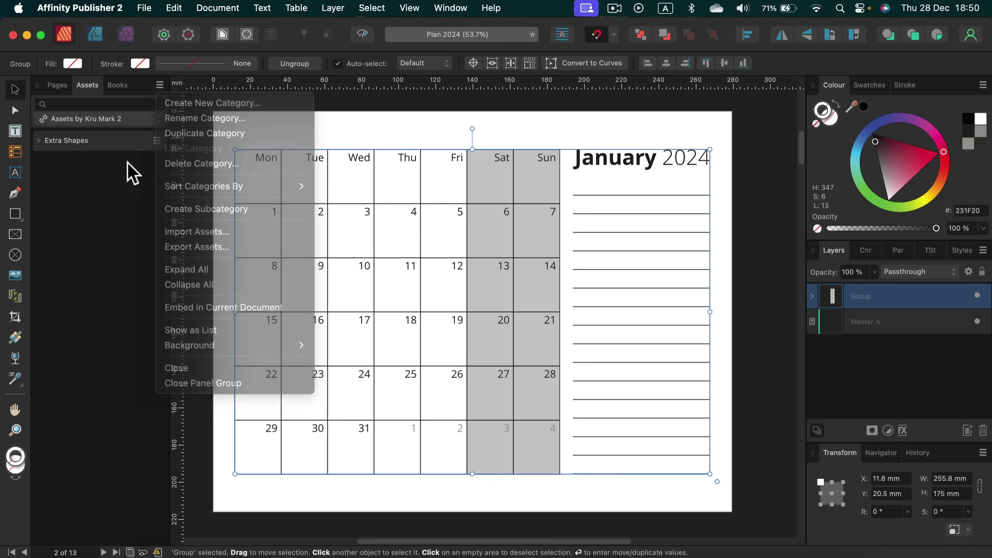
click(158, 140)
click(160, 85)
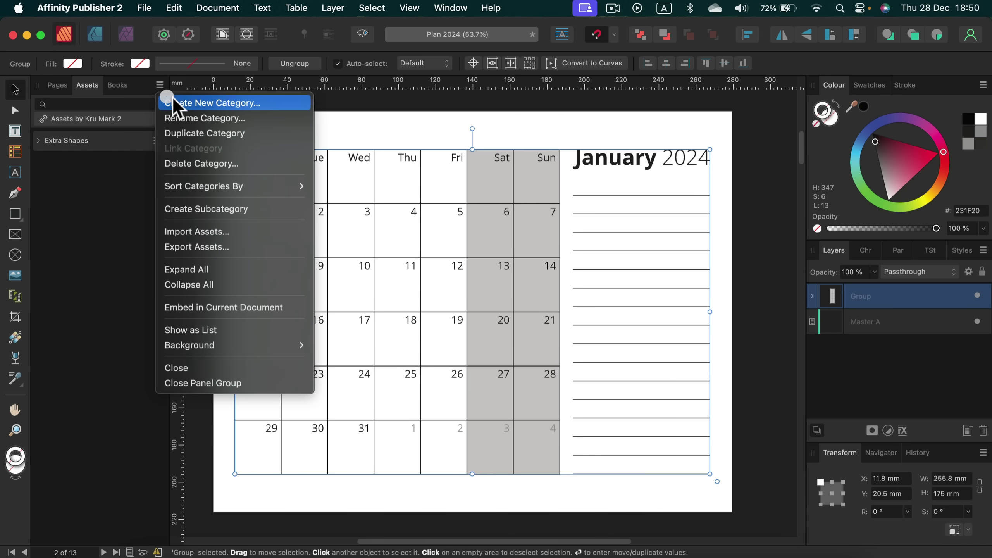
click(167, 101)
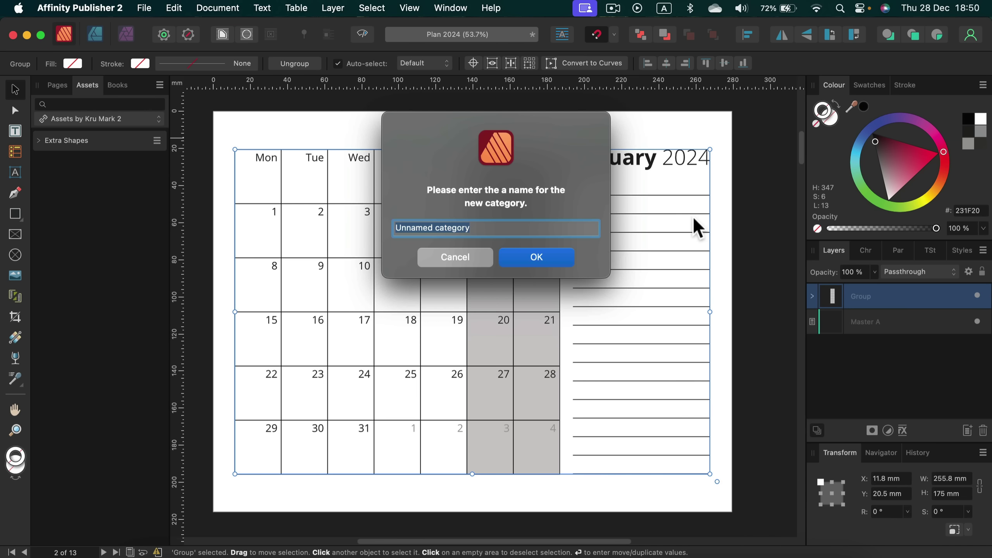
text(2024)
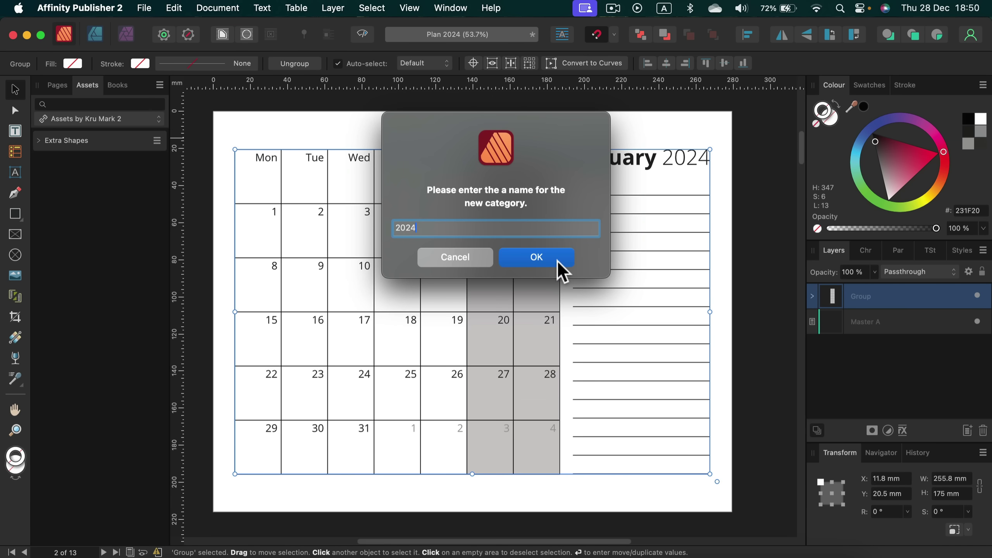
click(561, 266)
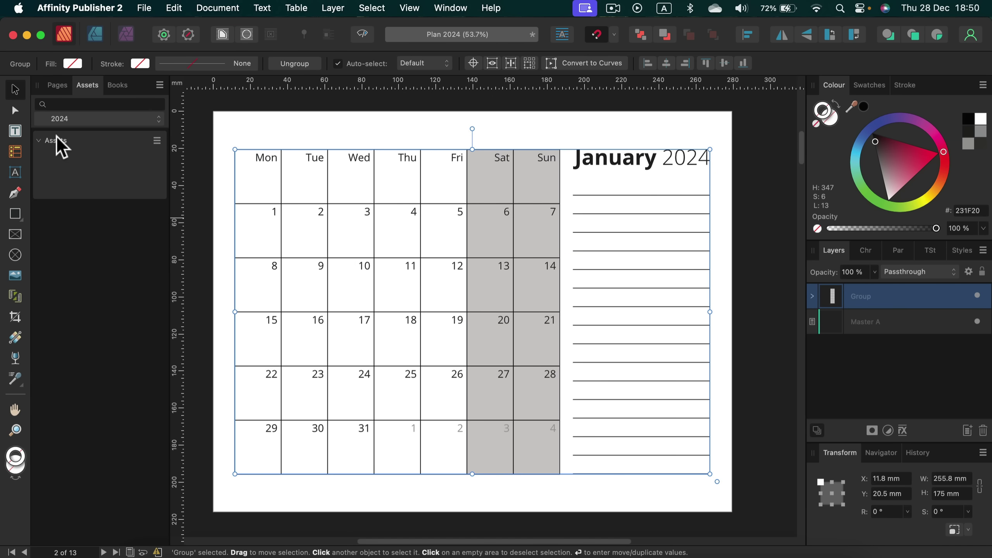
click(157, 141)
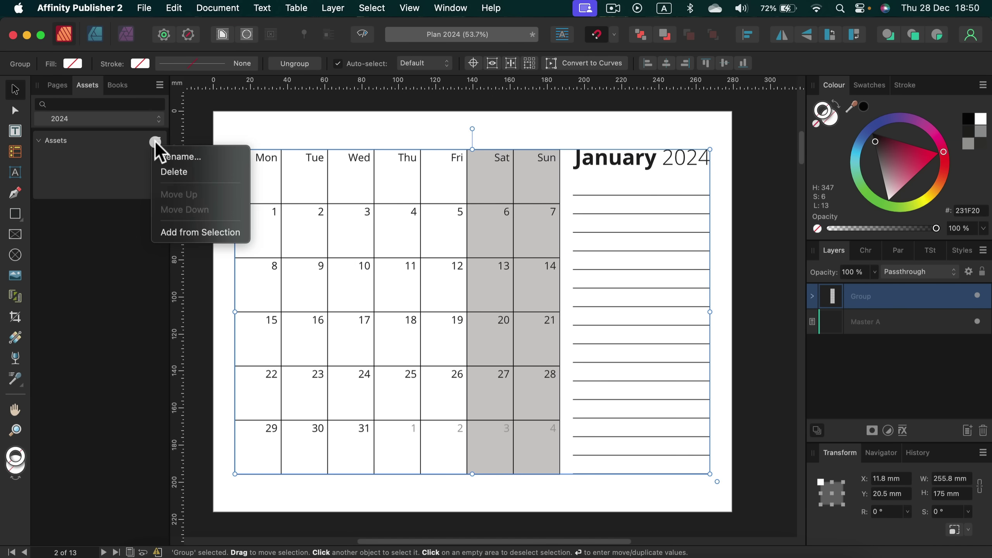
click(194, 233)
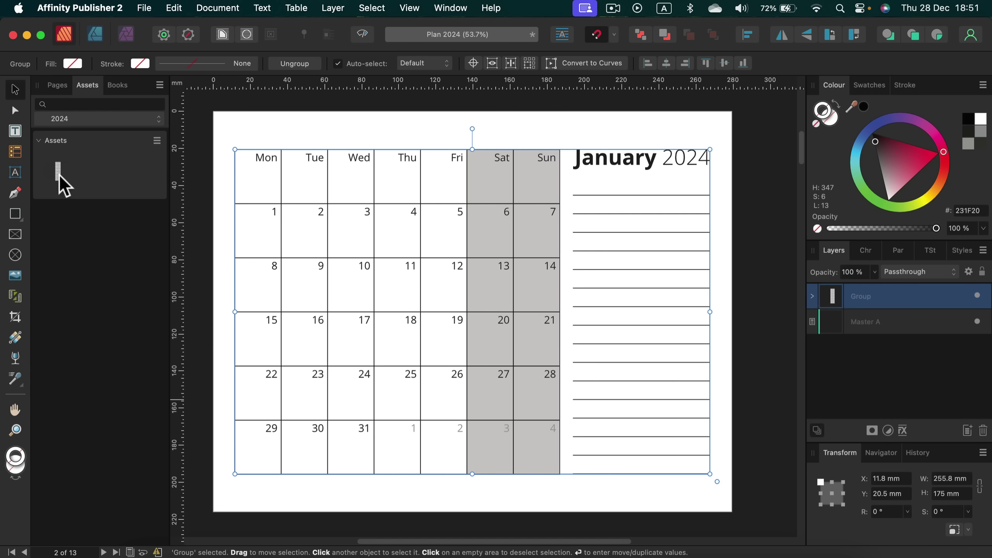
scroll(502, 227, down, 3)
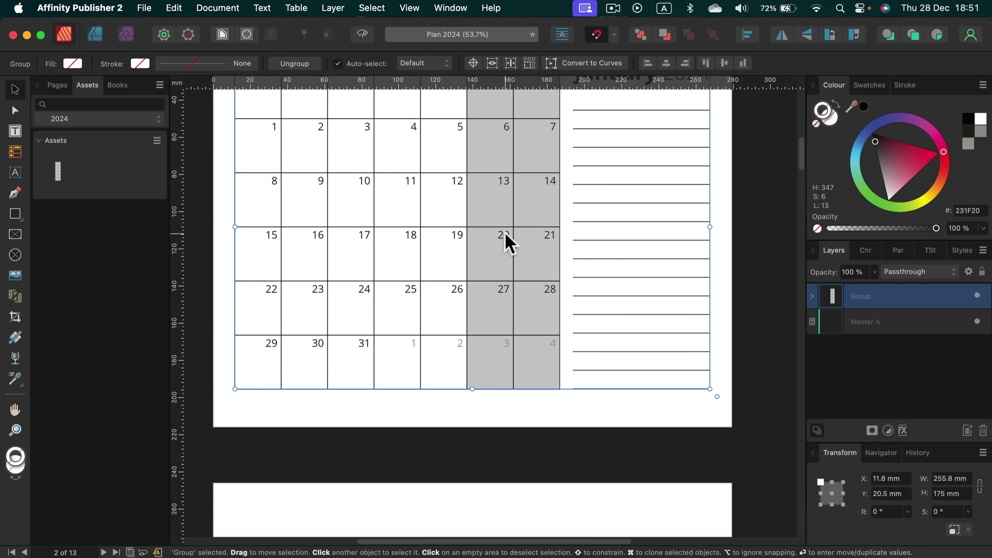
scroll(378, 240, up, 20)
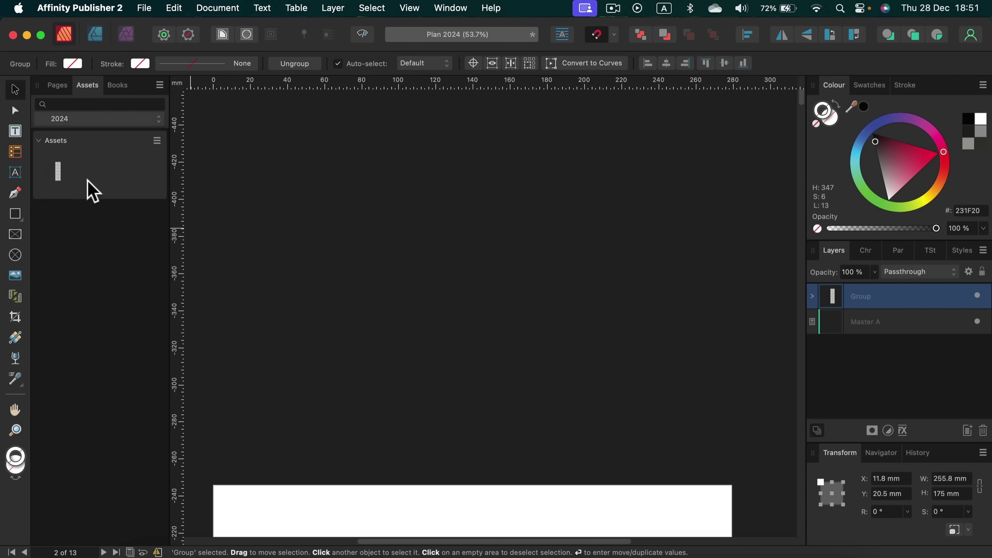
drag(56, 171, 492, 363)
scroll(449, 397, down, 5)
scroll(488, 469, up, 2)
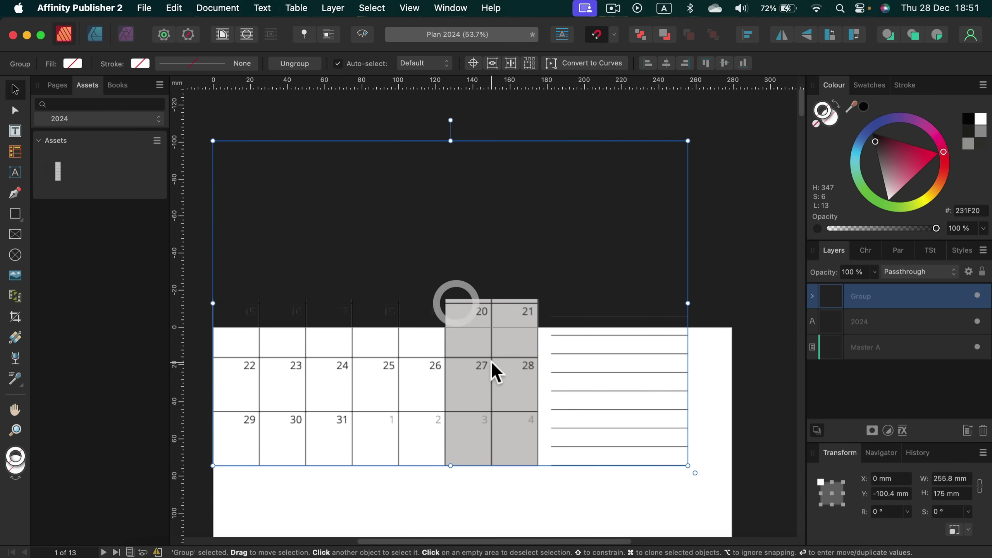
key(BackSpace)
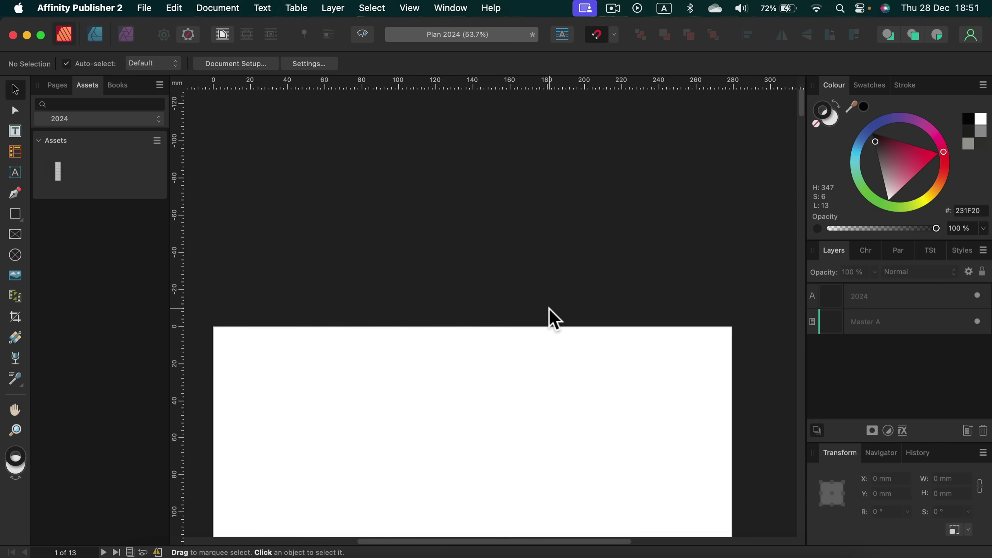
scroll(547, 309, down, 15)
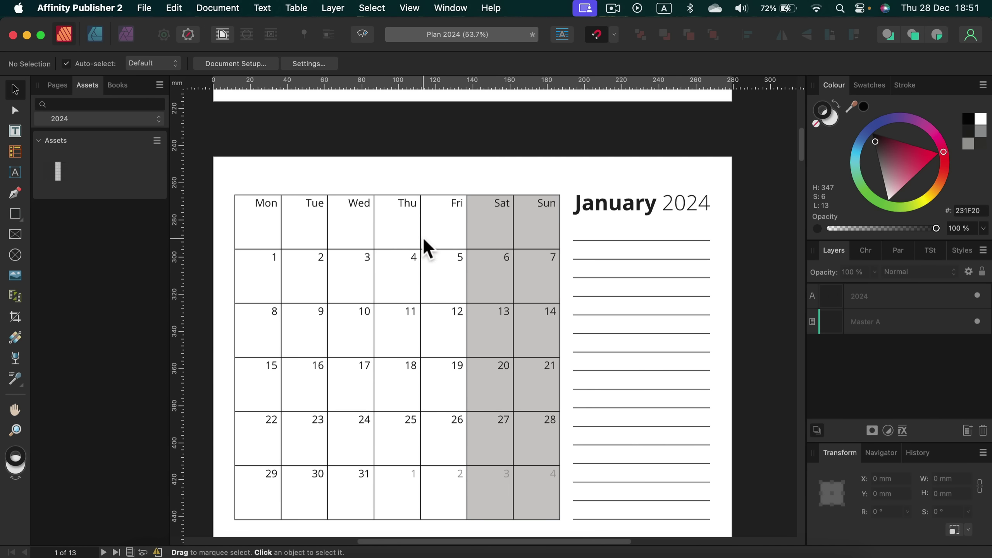
Resize the February table to 175 mm and move its title to the top right
scroll(423, 245, down, 1)
scroll(510, 279, down, 5)
right_click(525, 225)
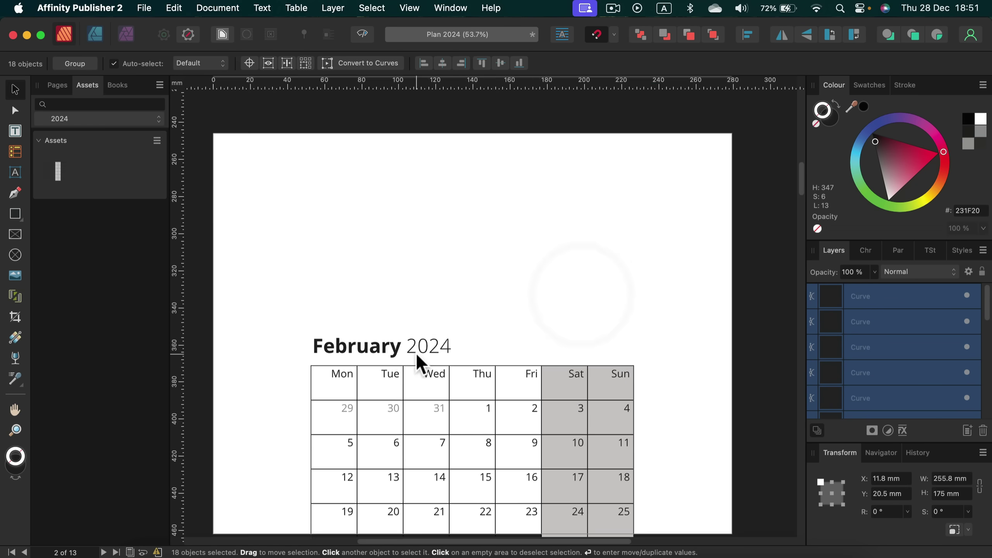
scroll(420, 364, down, 10)
click(532, 390)
drag(532, 389, 472, 202)
click(952, 478)
text(1)
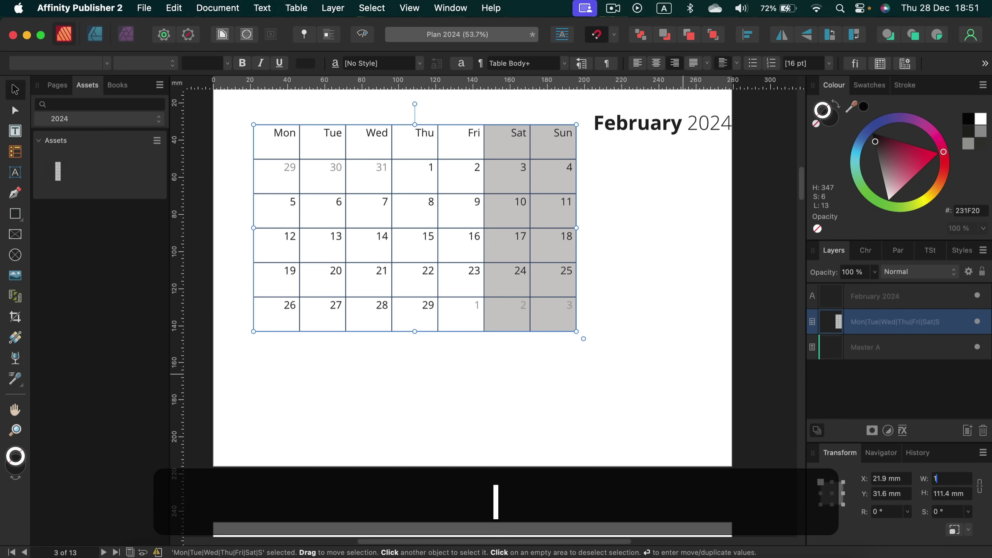
text(75)
click(946, 494)
text(175)
key(Return)
scroll(485, 266, up, 3)
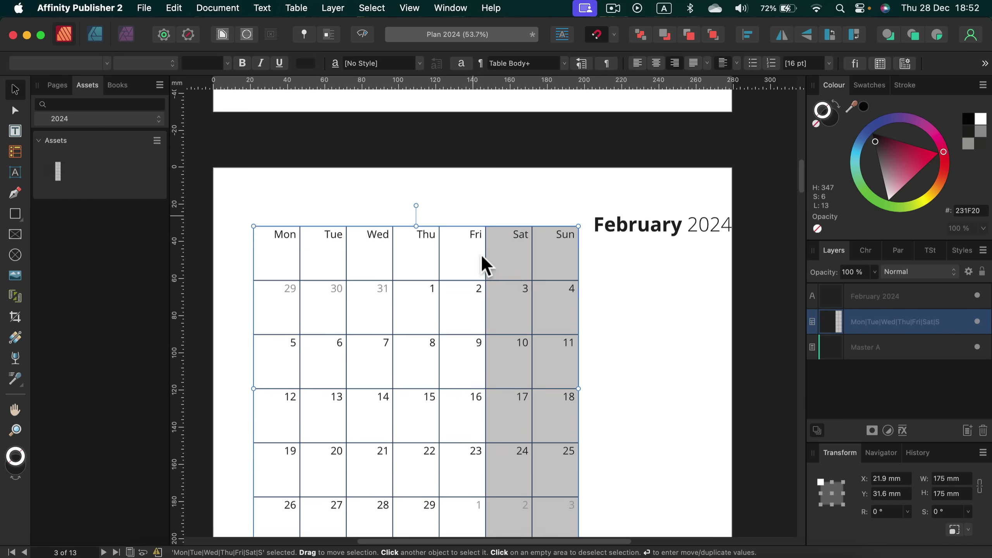
drag(486, 266, 465, 381)
click(621, 221)
Group January's note lines together
scroll(642, 199, up, 5)
click(642, 192)
scroll(566, 146, up, 5)
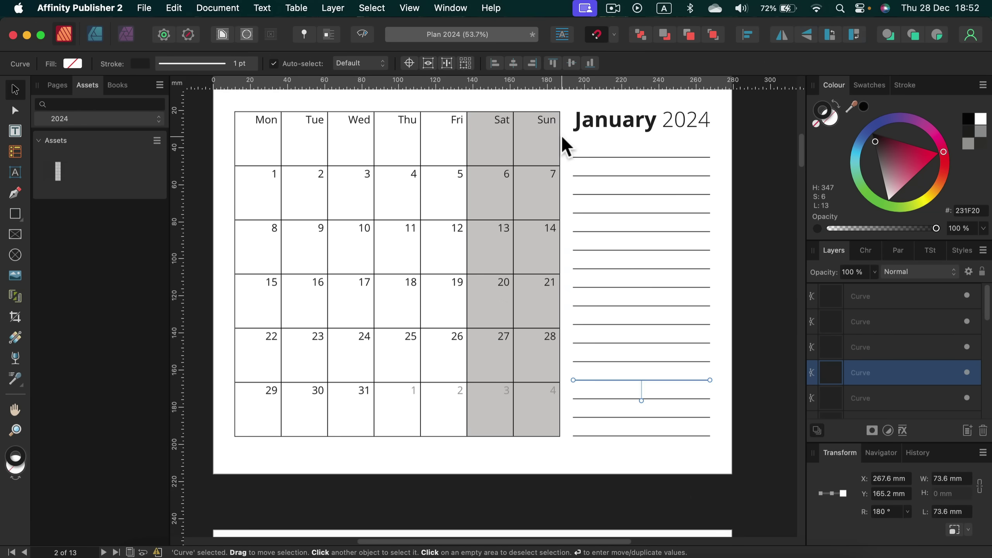
drag(566, 146, 738, 476)
key(super+g)
scroll(613, 262, down, 10)
Paste the copied content onto the December page
click(661, 172)
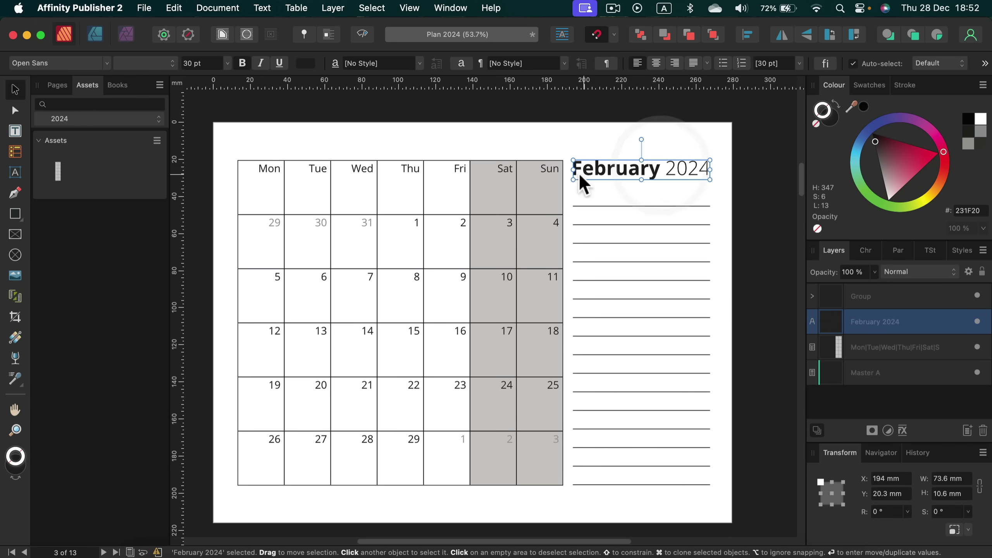
drag(473, 381, 464, 384)
scroll(536, 387, down, 10)
click(641, 152)
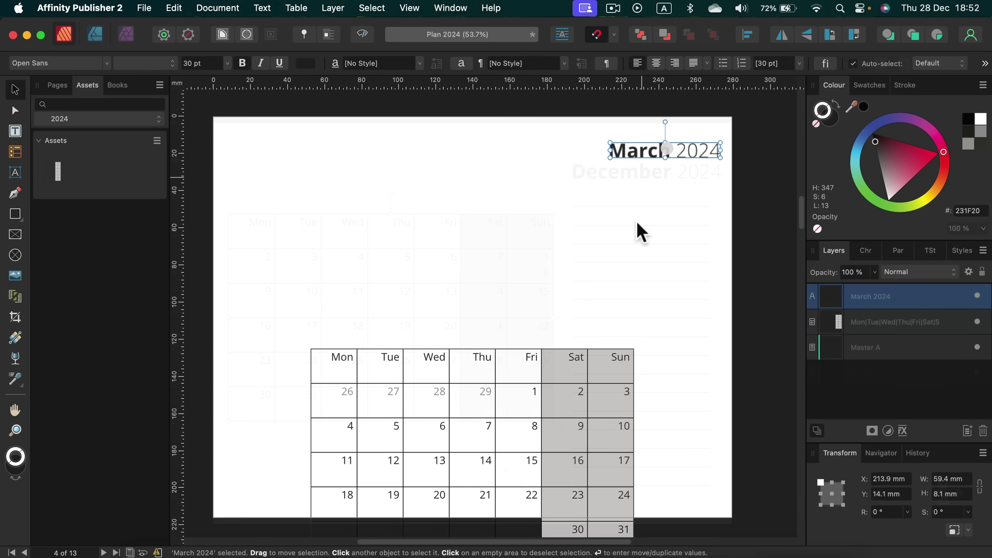
key(super+v)
Set the December table's X position to 10 mm and resize its title to fit
click(750, 35)
click(889, 479)
text(10)
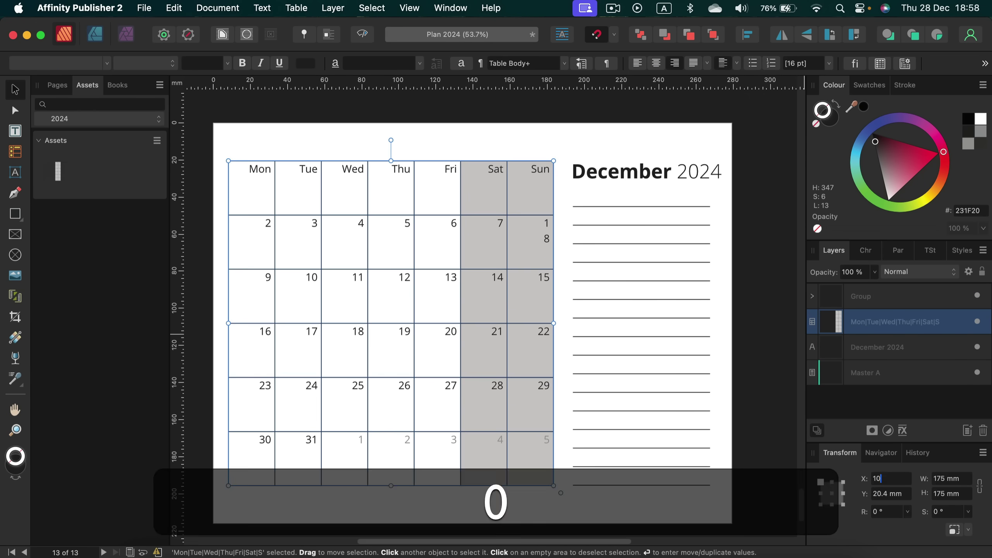
click(623, 191)
drag(723, 184, 708, 173)
click(572, 93)
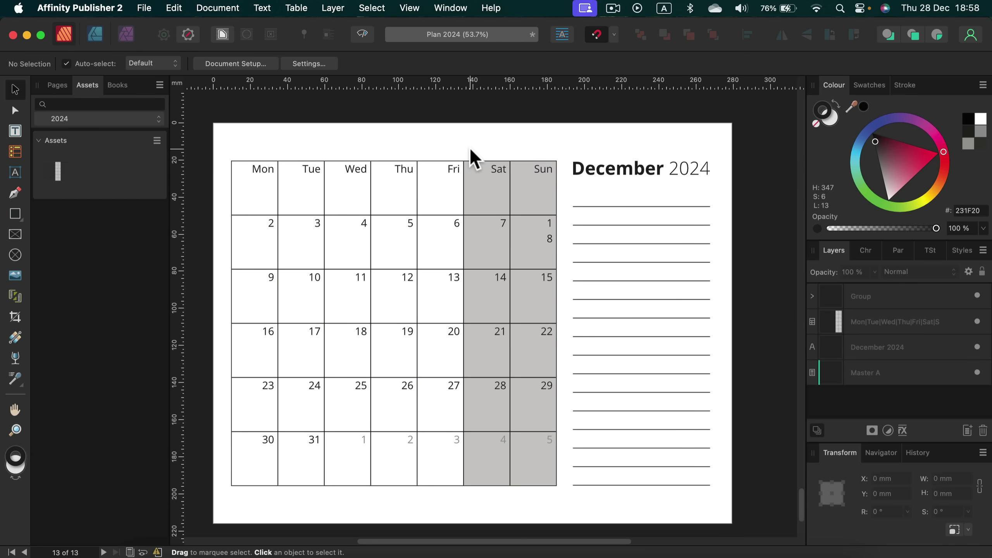
Group the December page's three objects and save them as an asset in the 2024 category
drag(222, 140, 732, 524)
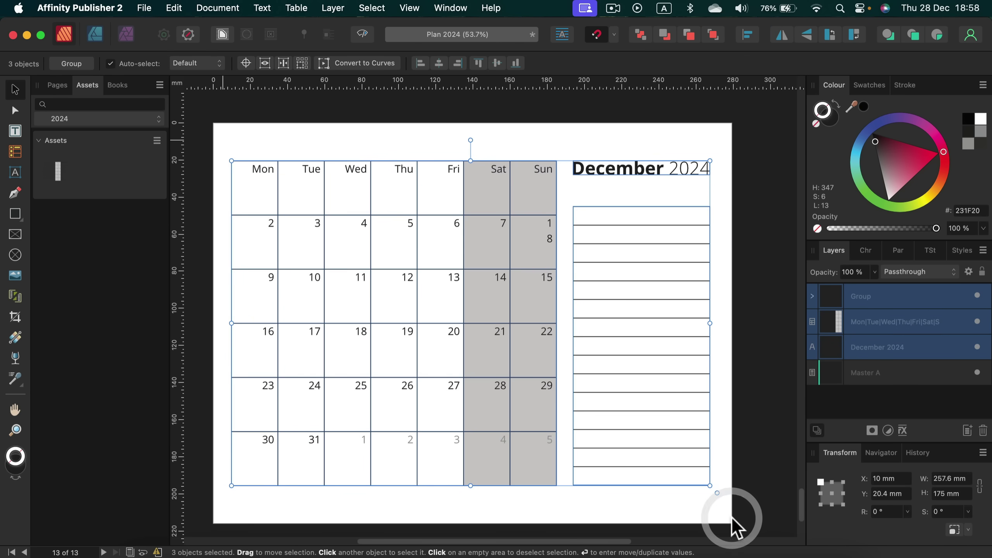
key(super+g)
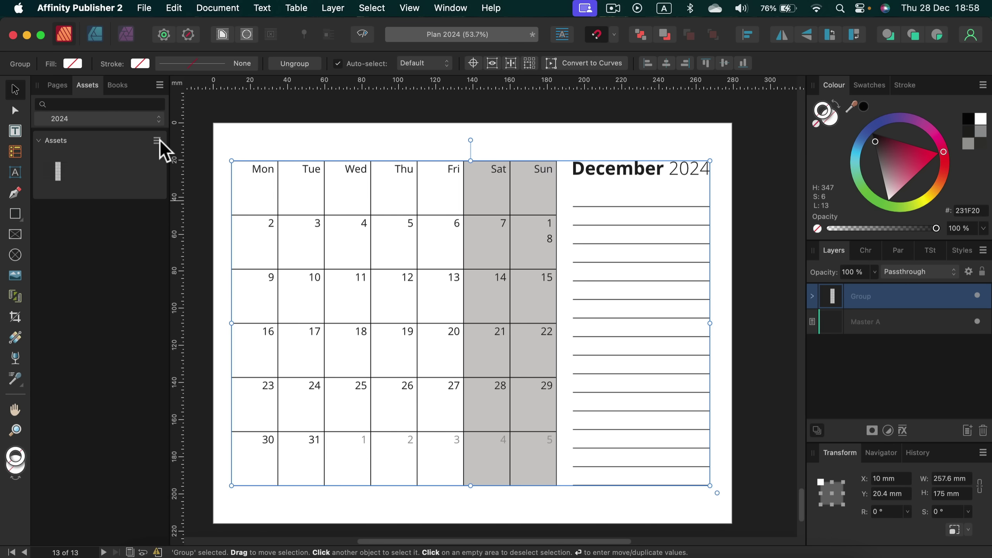
click(157, 142)
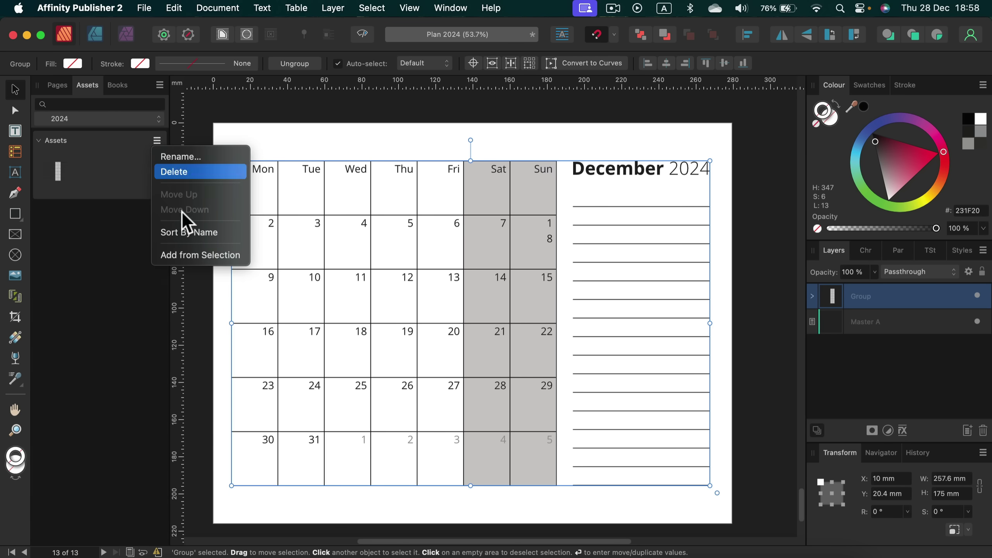
click(170, 255)
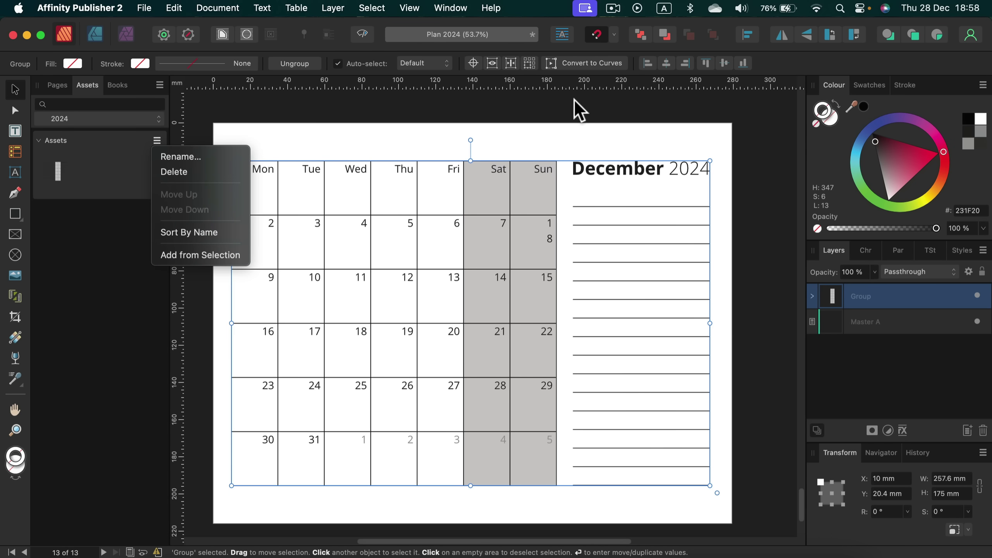
scroll(461, 224, up, 15)
scroll(462, 225, up, 20)
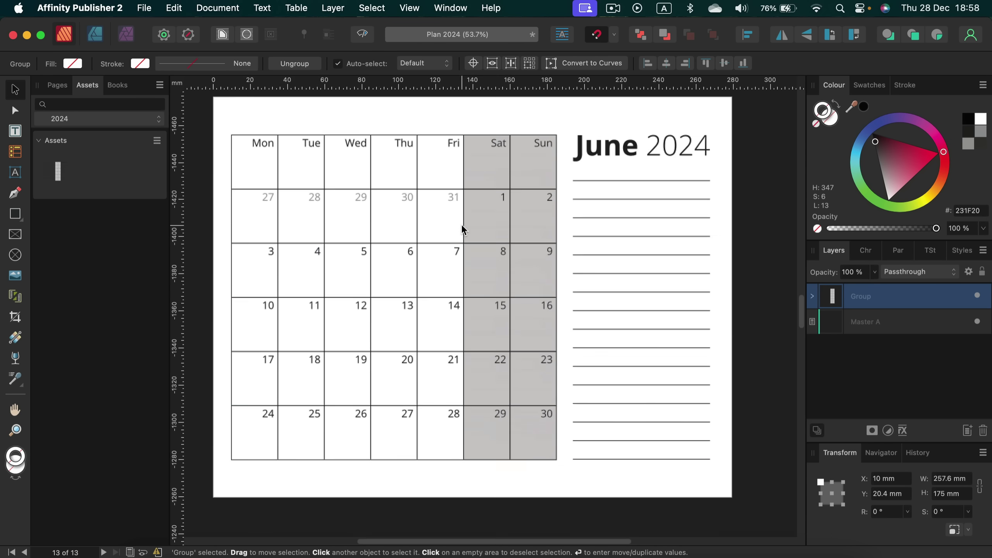
scroll(462, 223, down, 20)
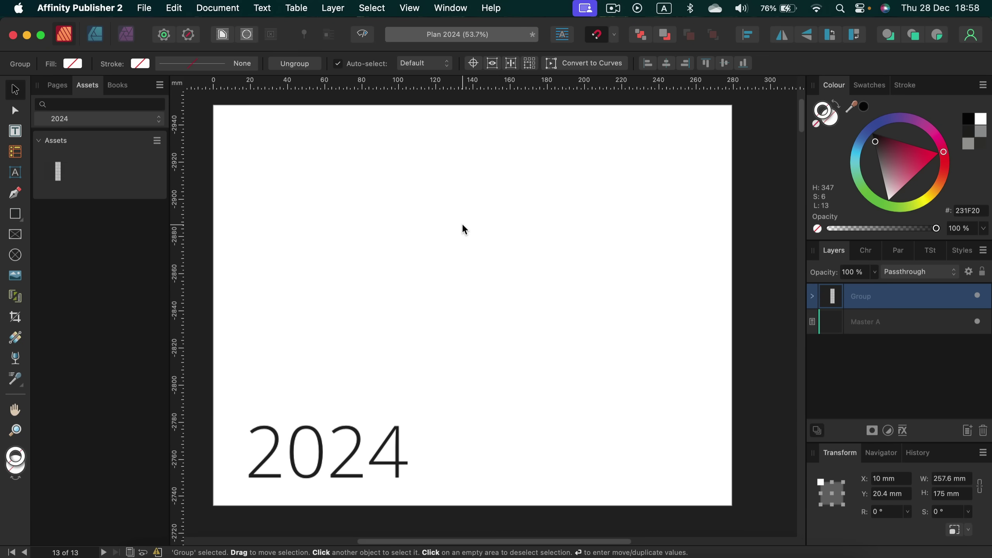
scroll(554, 227, down, 10)
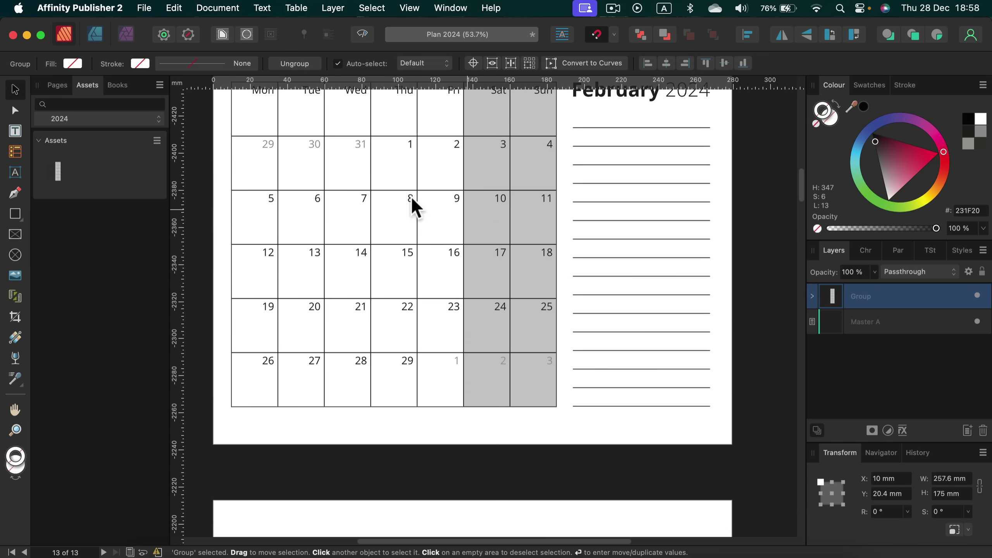
scroll(411, 196, up, 3)
Group the February page's three objects and add them as a 2024 asset
drag(220, 150, 739, 528)
key(super+g)
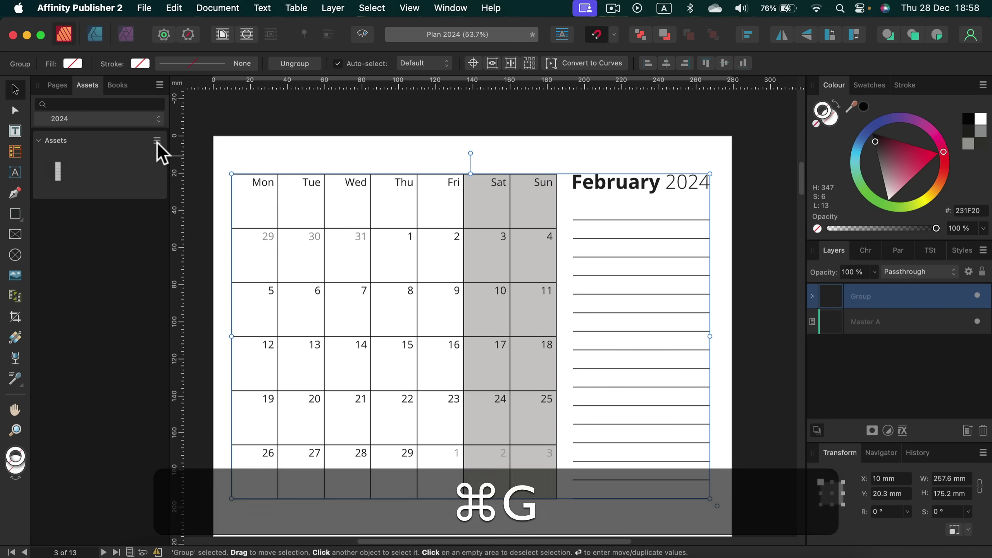
click(157, 141)
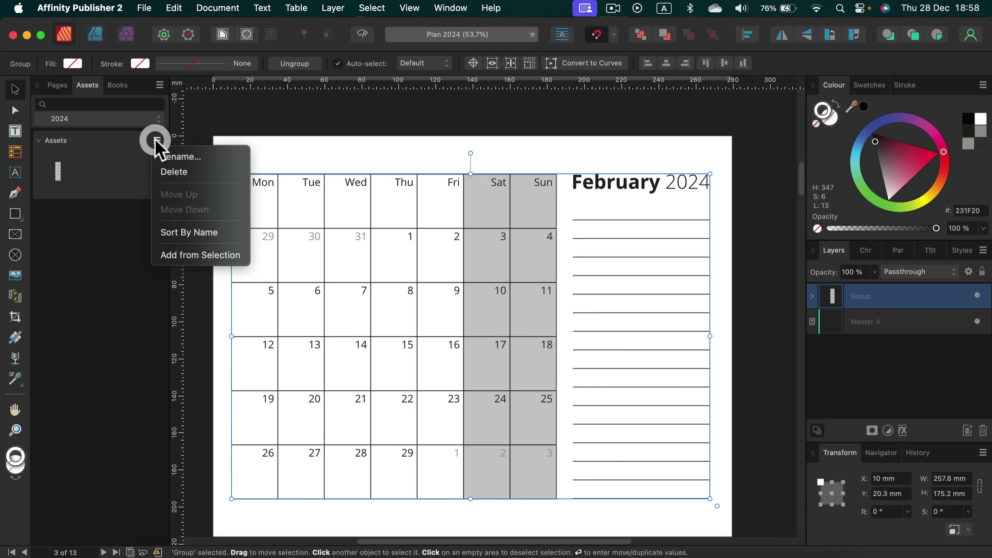
click(183, 257)
scroll(392, 317, down, 10)
scroll(252, 211, down, 2)
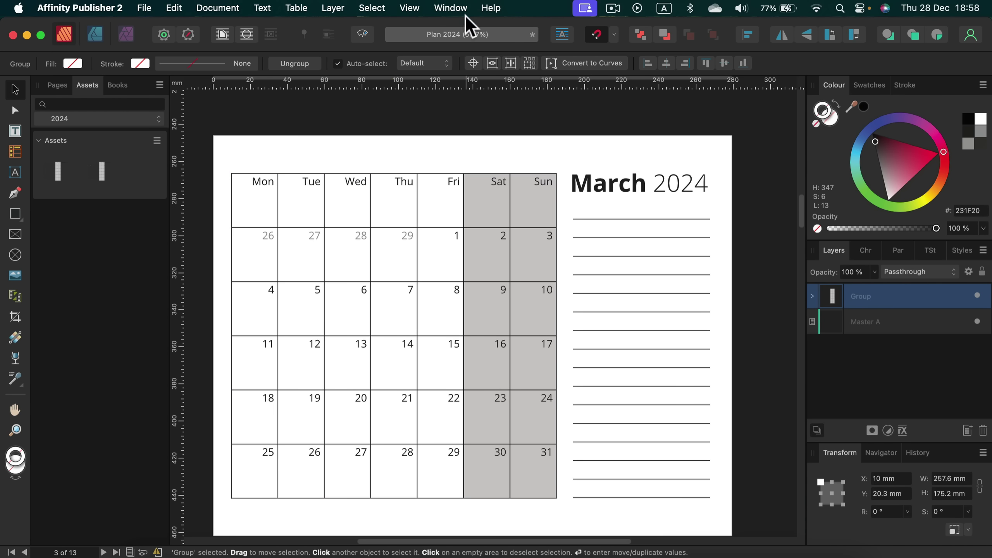
click(452, 8)
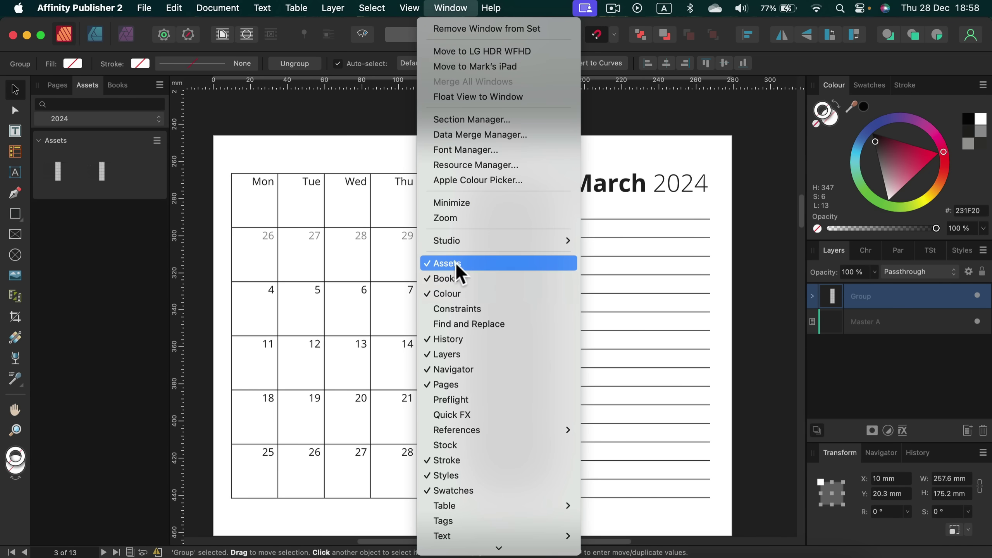
click(350, 150)
Group the March page's three objects and add them as a 2024 asset
drag(223, 141, 723, 533)
key(super+g)
key(super+g)
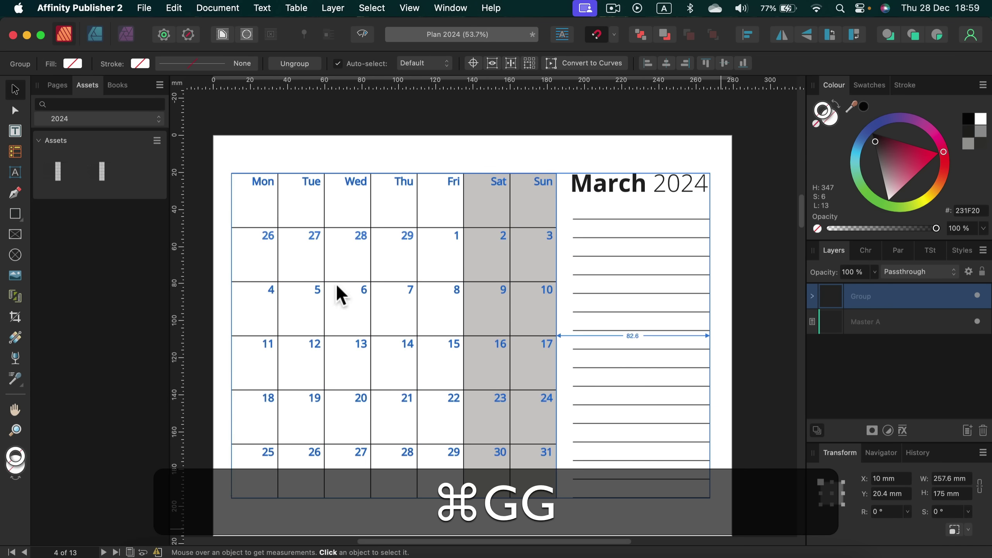
click(157, 140)
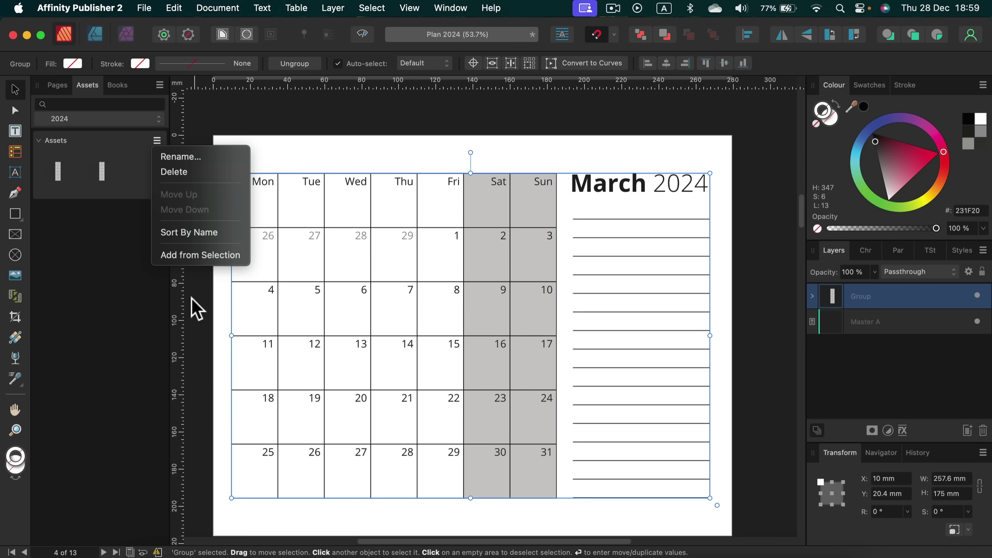
click(191, 255)
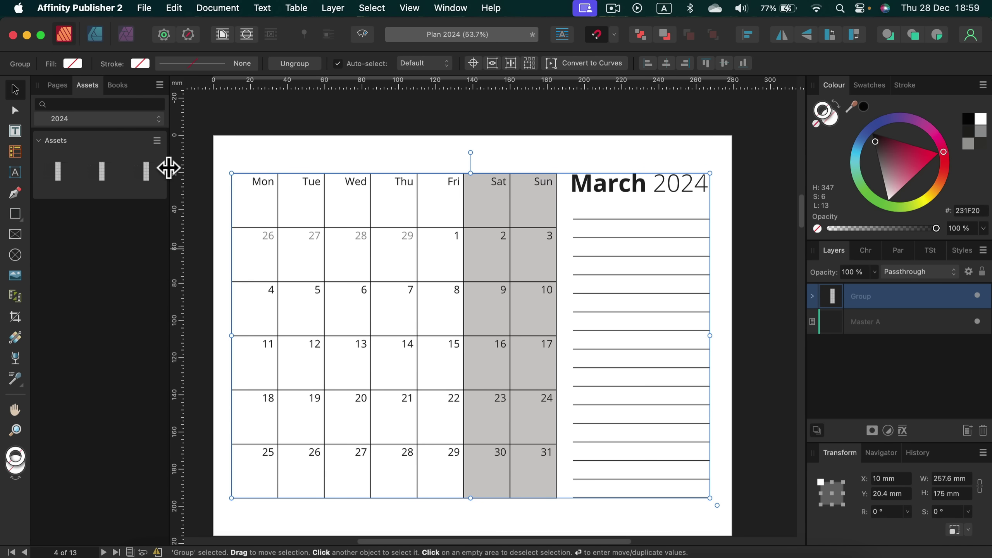
scroll(377, 318, down, 4)
scroll(378, 319, down, 8)
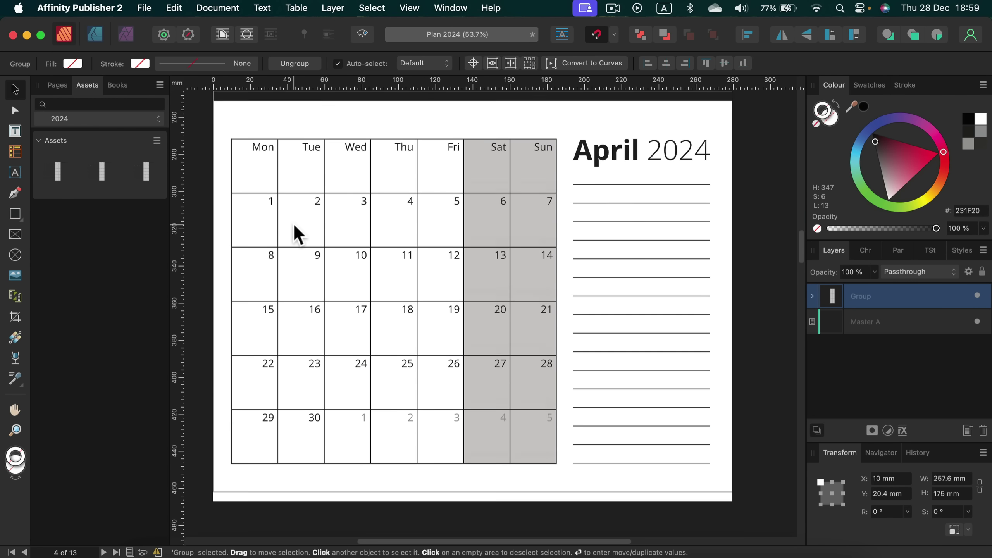
Group the April page's three objects and add them as a 2024 asset
click(226, 131)
drag(225, 109, 768, 522)
key(super+g)
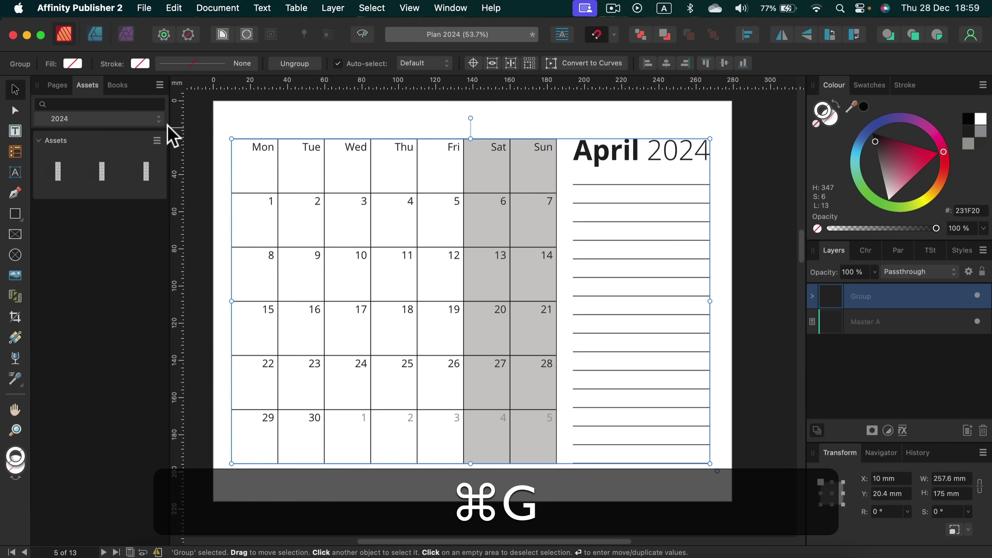
click(157, 140)
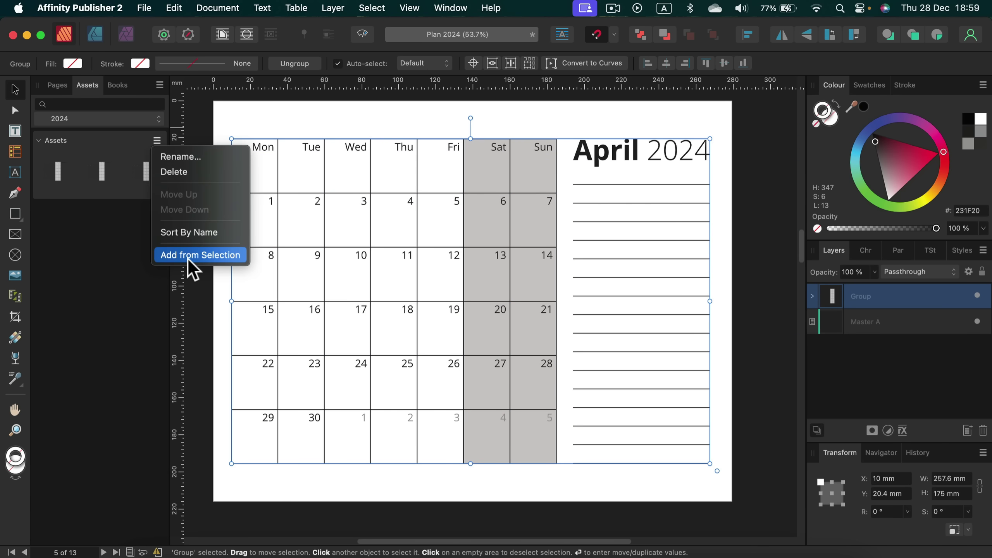
click(177, 255)
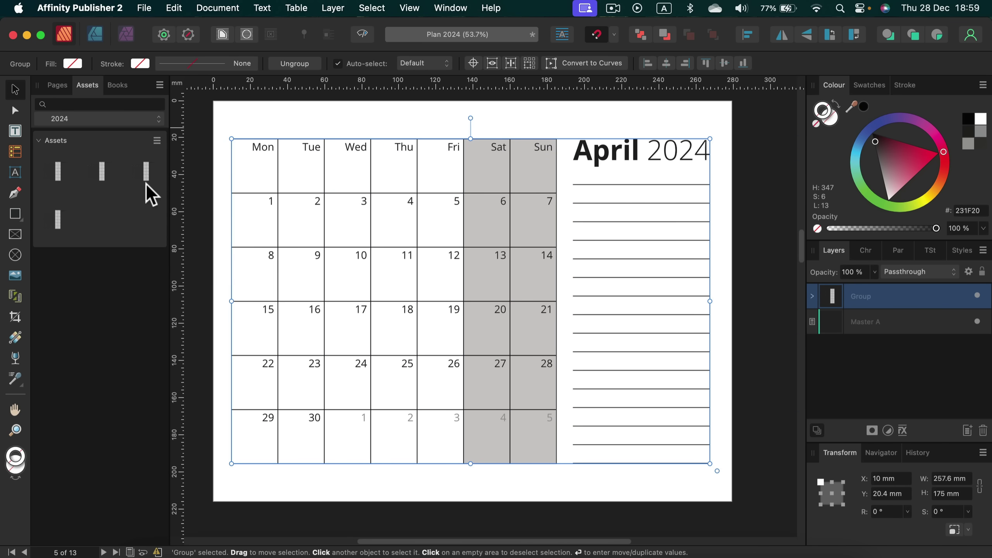
scroll(313, 323, down, 10)
scroll(315, 327, down, 2)
Select the May page's objects and add them as a 2024 asset
drag(225, 140, 728, 515)
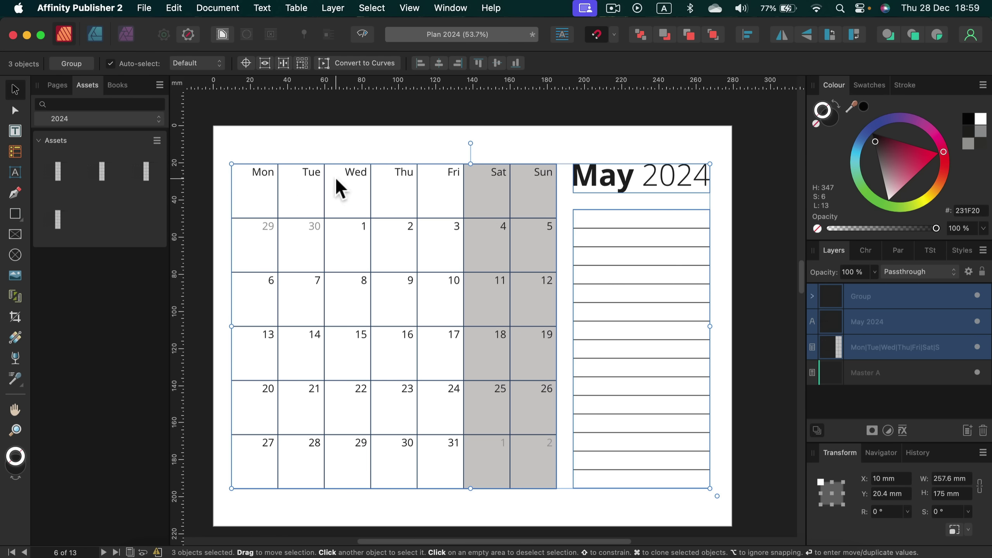
click(156, 140)
click(177, 255)
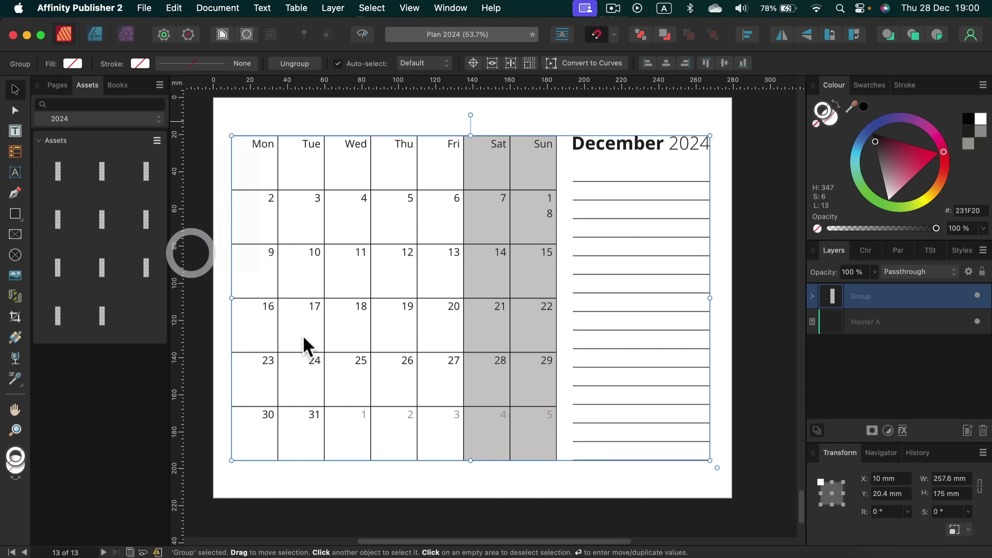
scroll(303, 348, down, 5)
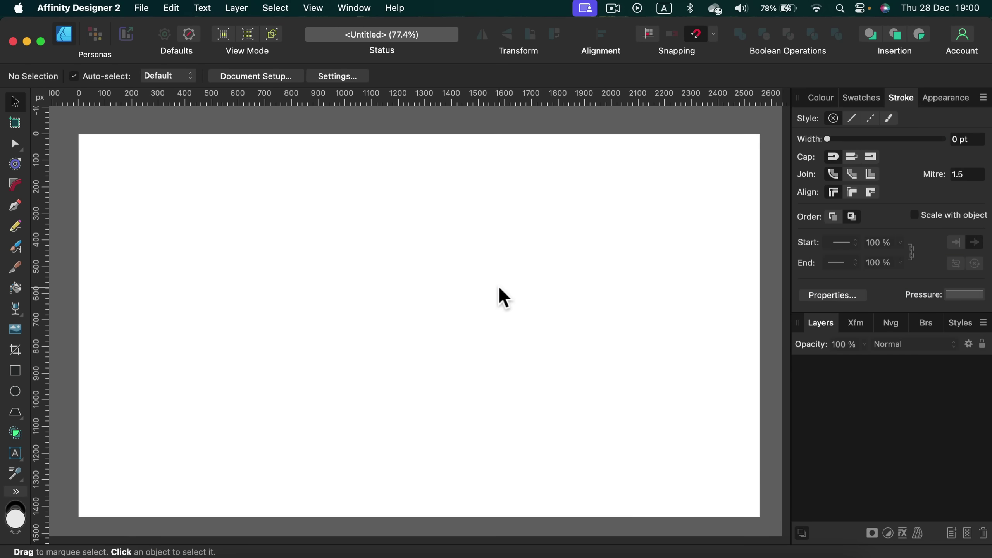
Dock the Assets panel beside the canvas and import the saved 2024 calendar asset set
click(823, 98)
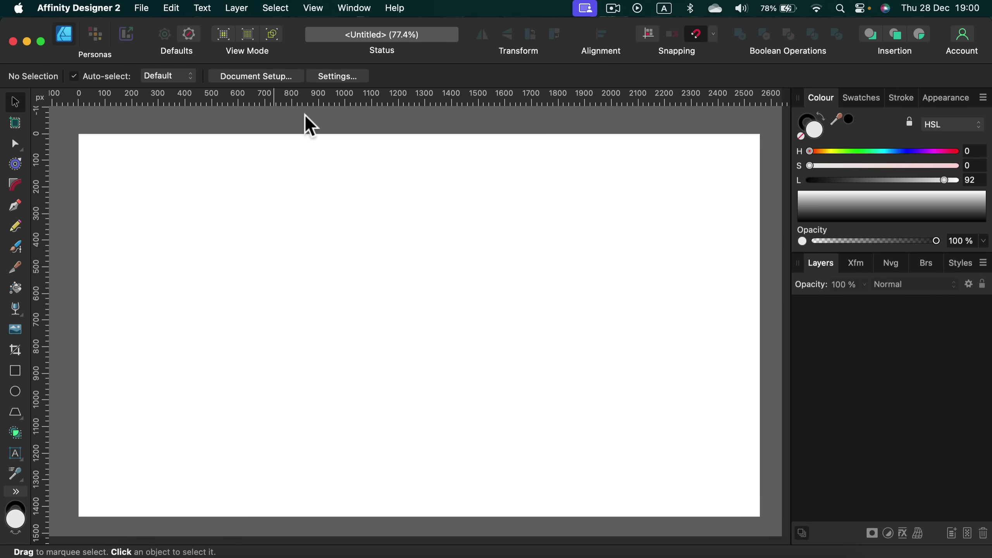
click(353, 9)
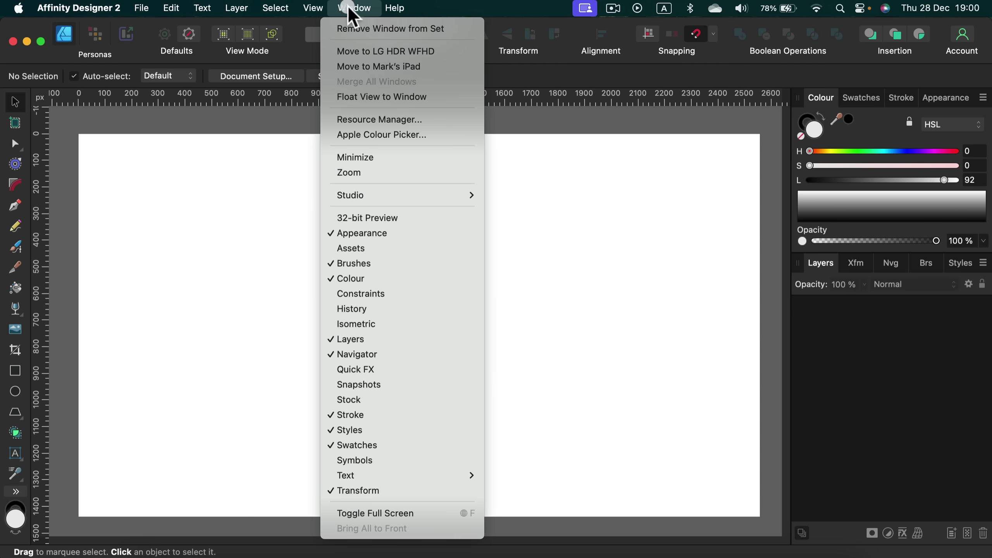
click(427, 249)
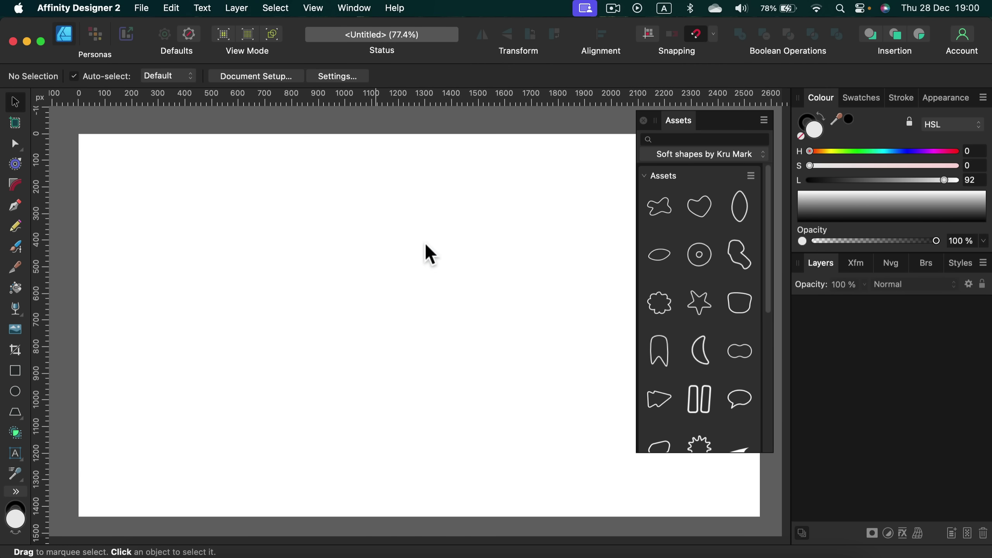
drag(733, 125, 55, 134)
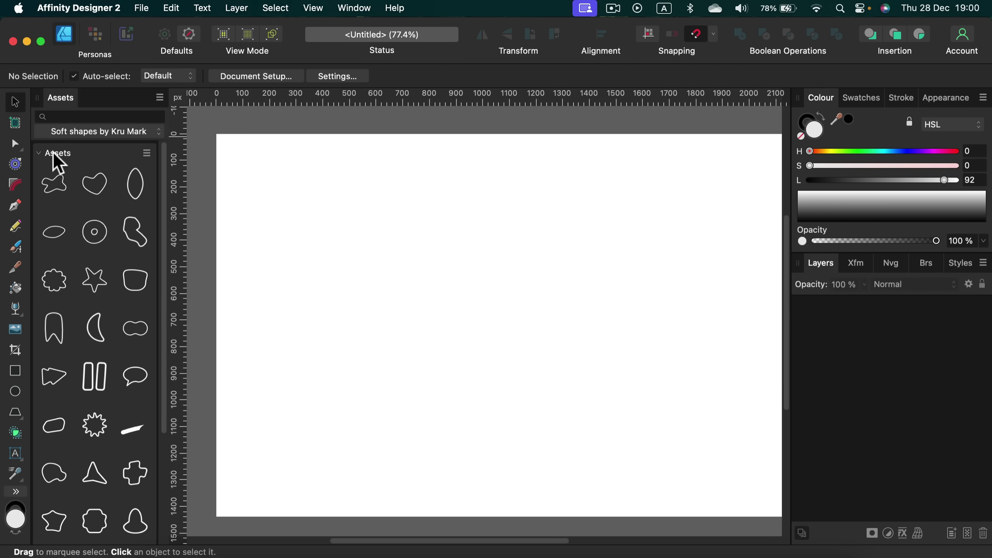
click(159, 97)
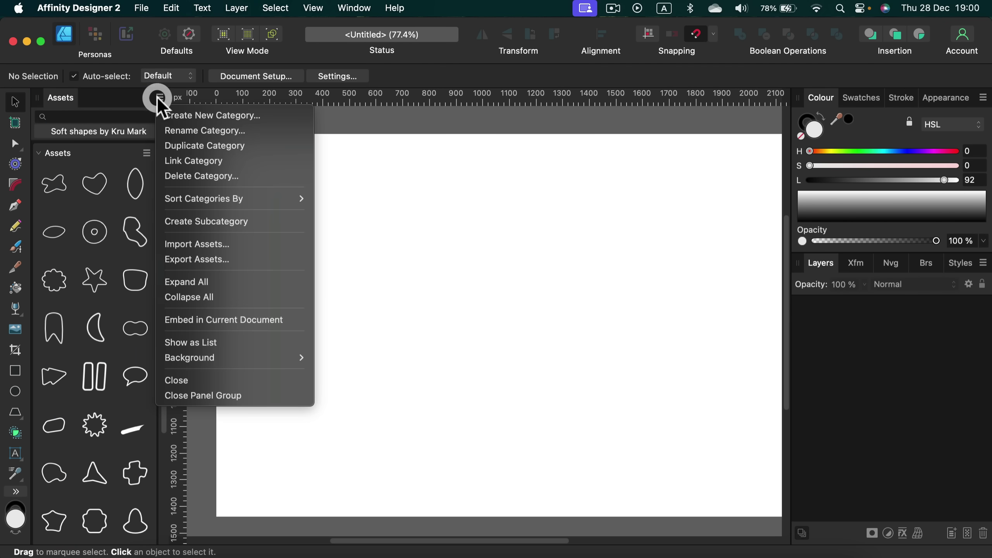
click(218, 246)
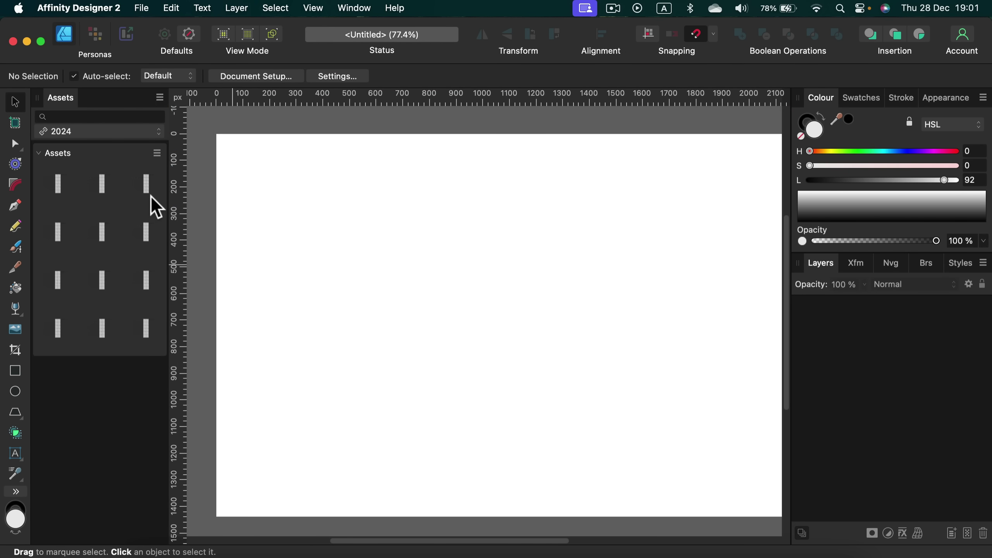
Drag the January 2024 calendar asset onto the page and zoom out to view it
drag(81, 182, 401, 224)
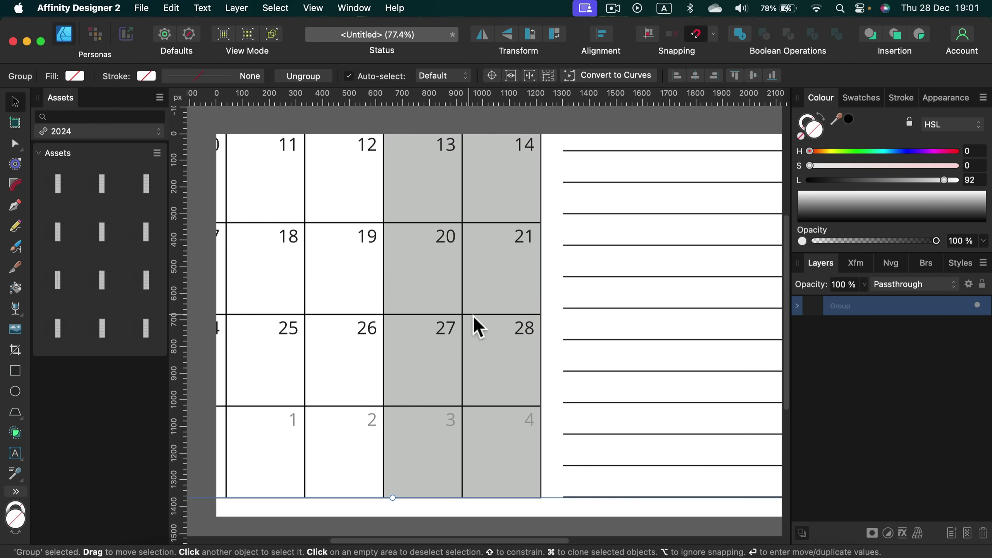
key(super+minus)
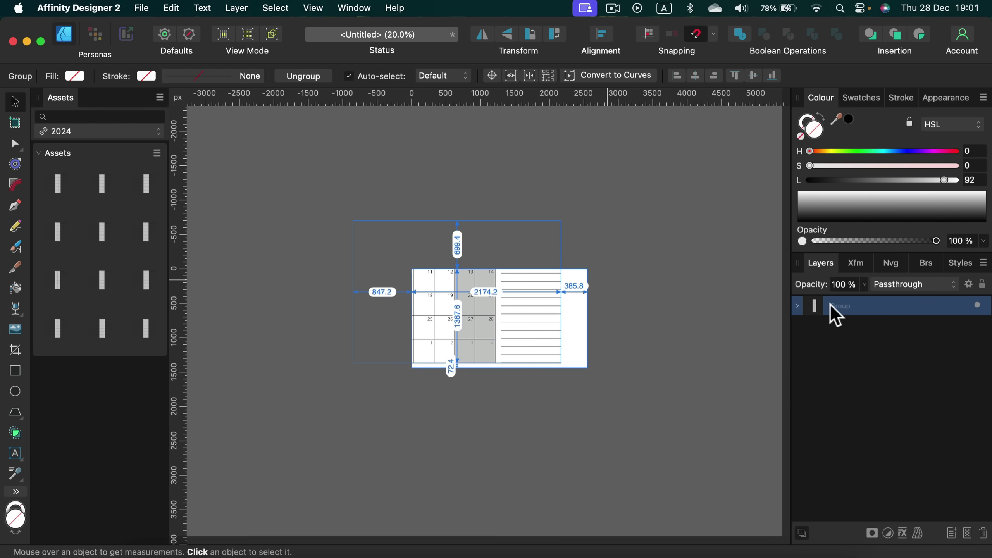
click(797, 307)
click(797, 306)
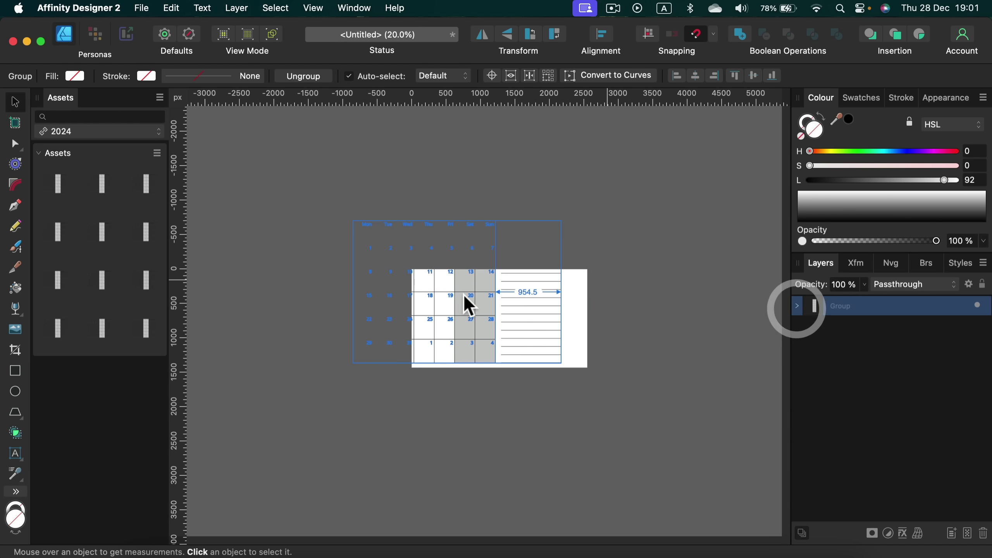
Shrink the calendar group and move it up and left toward the page's top-left corner
click(539, 320)
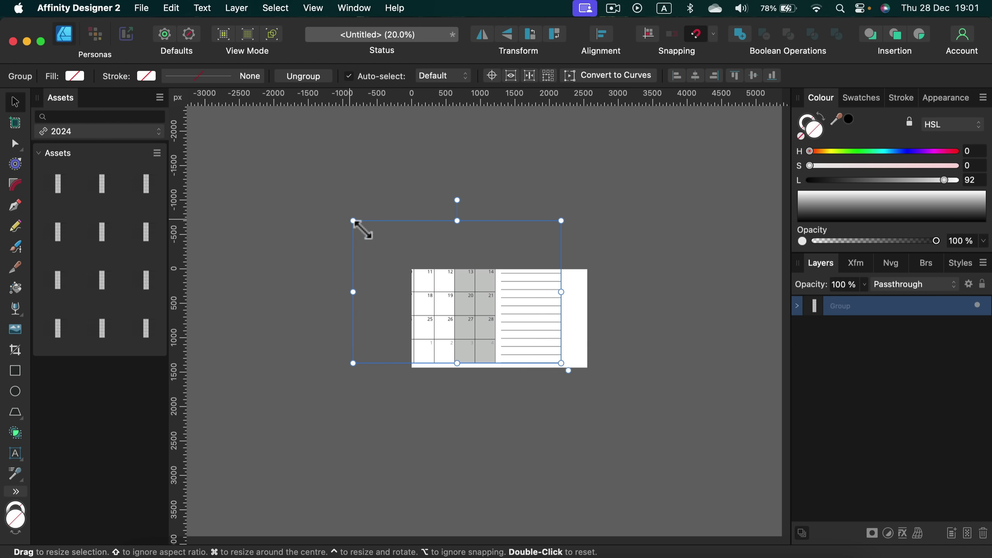
drag(353, 221, 425, 286)
key(super+equal)
key(super+equal)
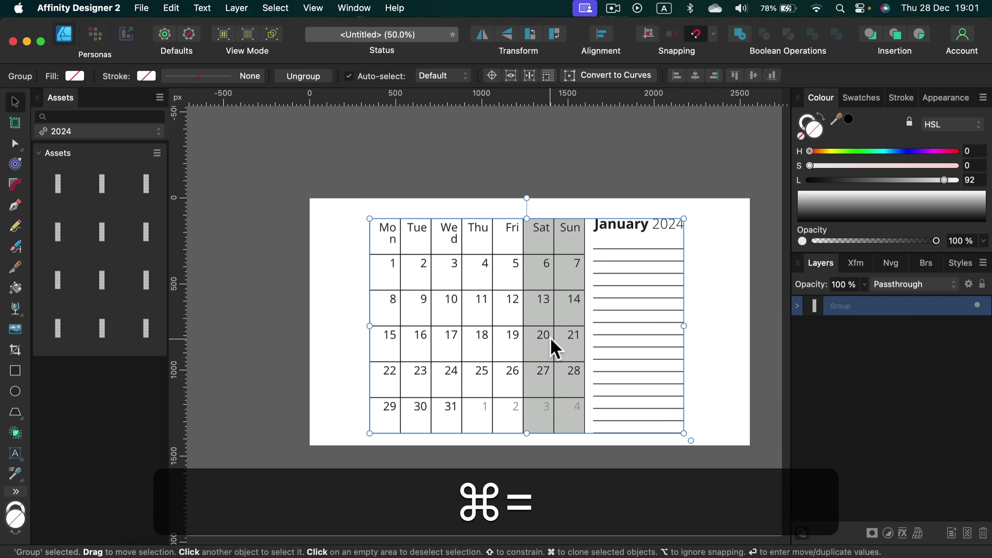
drag(539, 341, 504, 332)
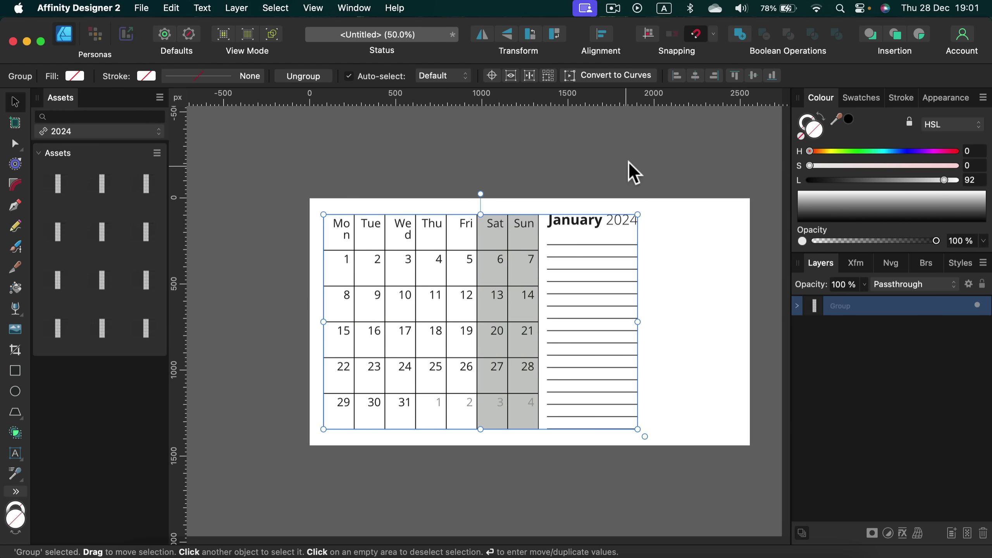
click(683, 181)
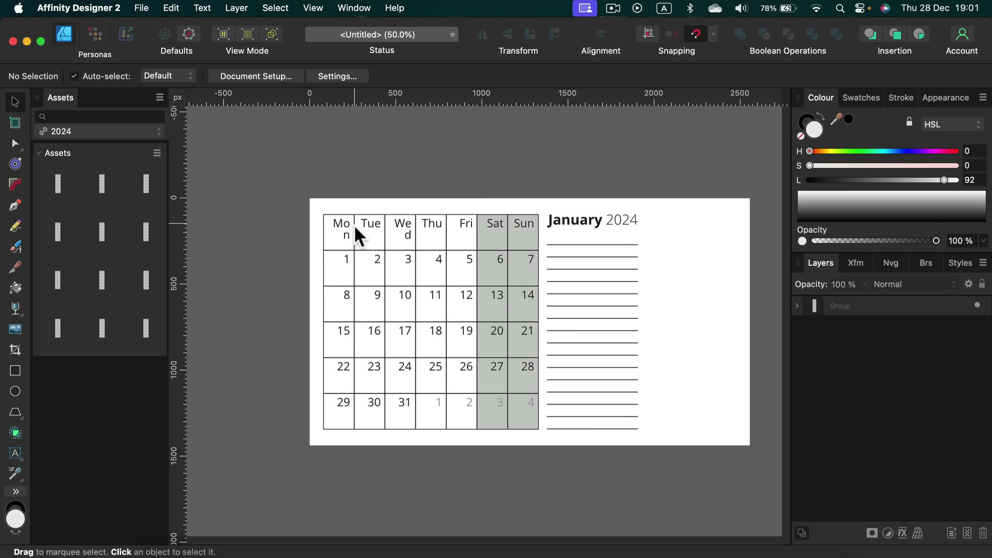
Ungroup the January calendar group into its separate parts
click(373, 271)
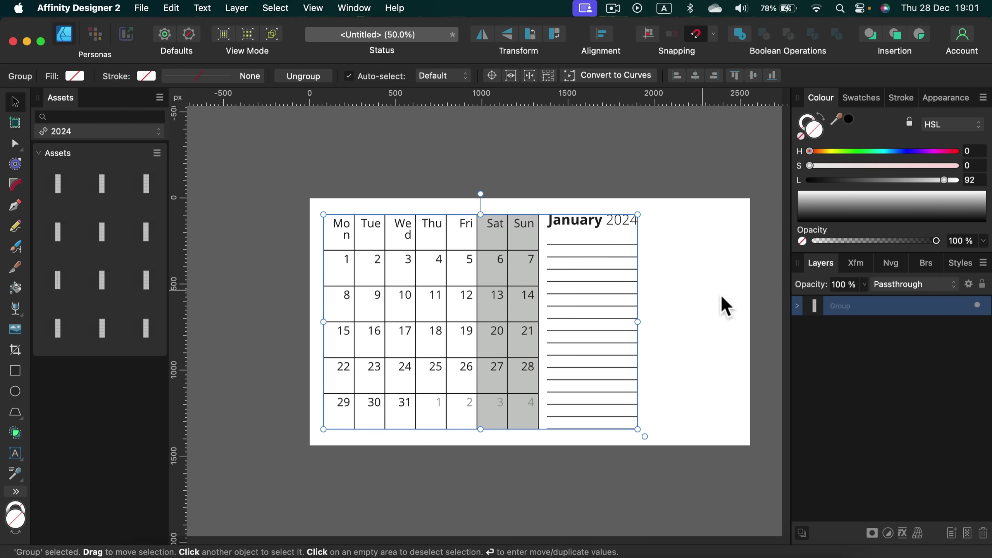
click(797, 307)
click(855, 327)
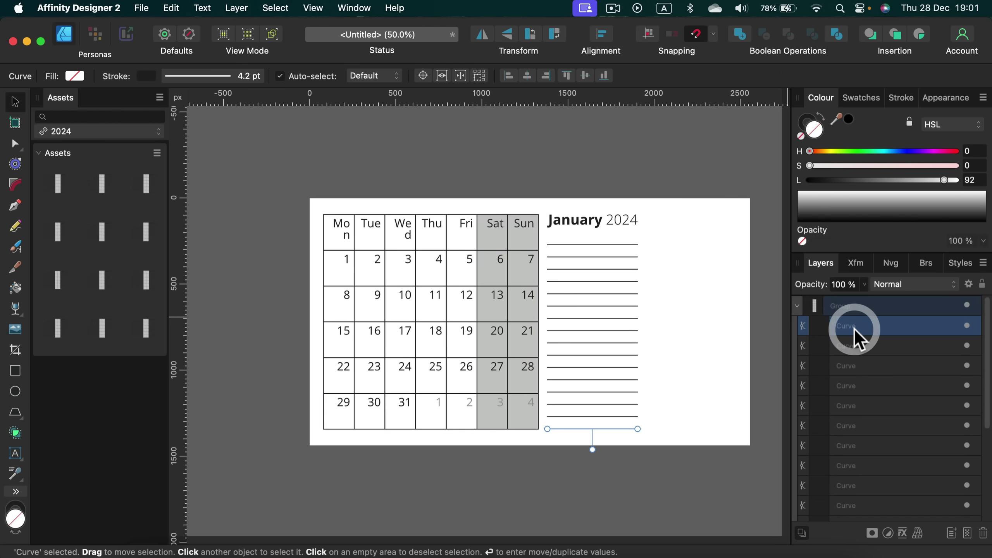
click(873, 387)
click(797, 306)
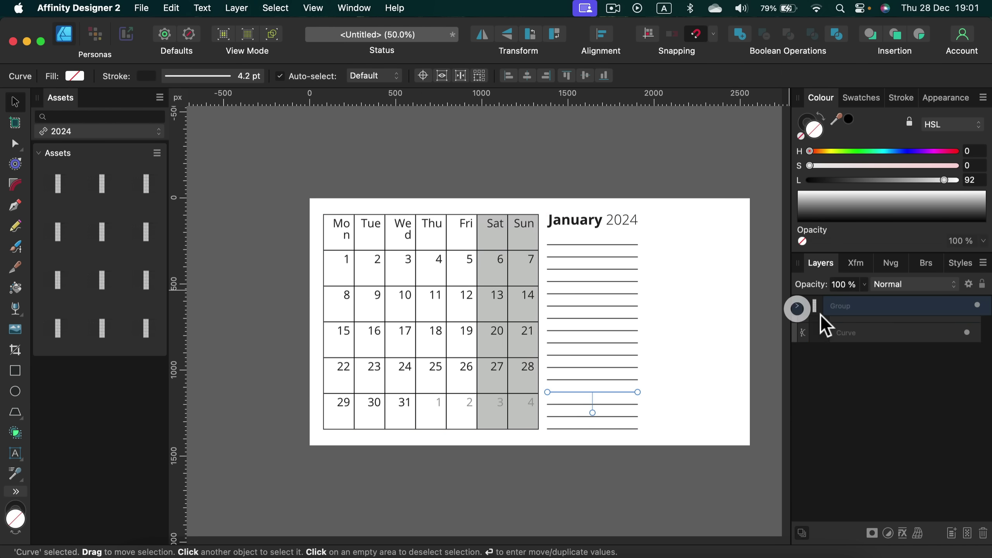
click(868, 310)
right_click(869, 311)
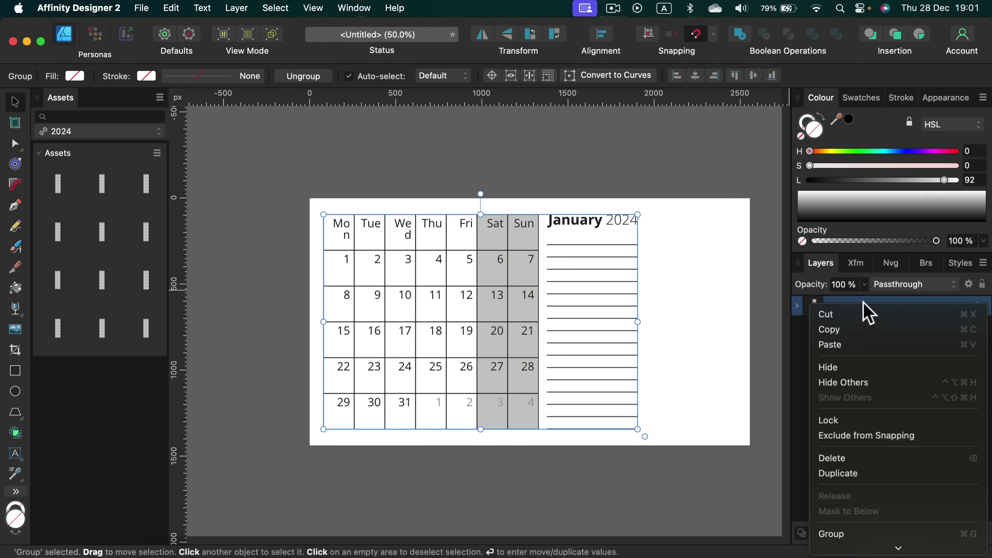
scroll(879, 471, down, 3)
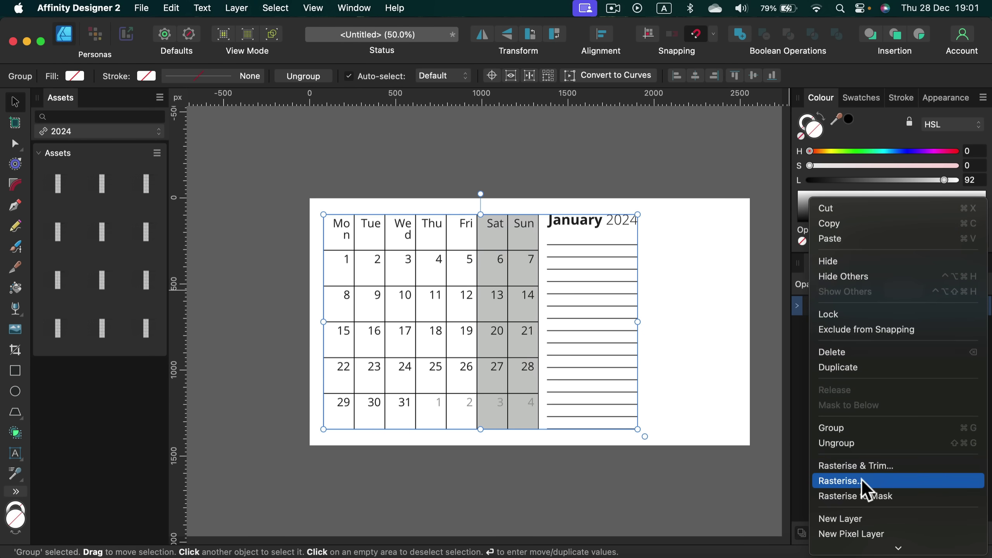
click(843, 443)
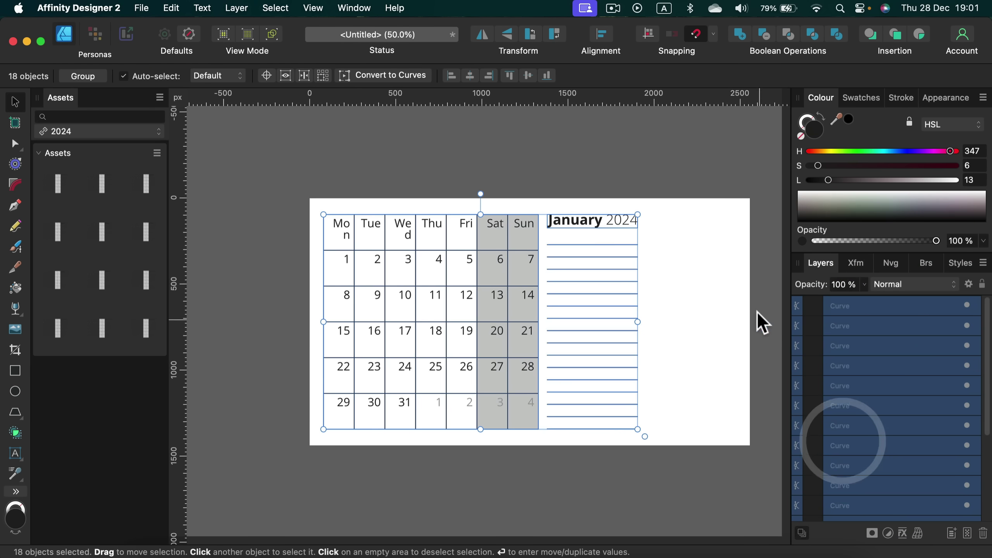
Stretch the note lines wider toward the page's right edge
click(723, 297)
drag(599, 233, 544, 489)
key(cmd+z)
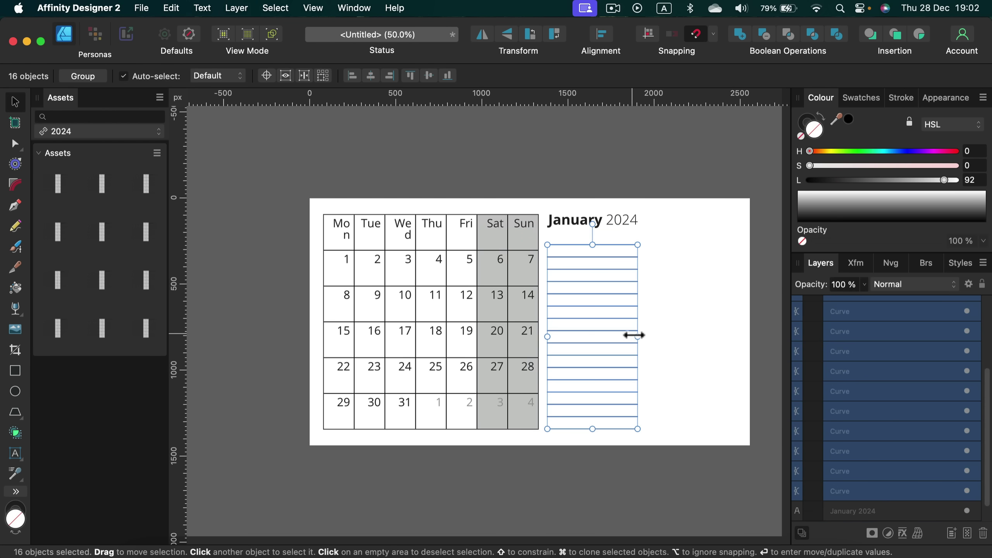
drag(638, 336, 731, 336)
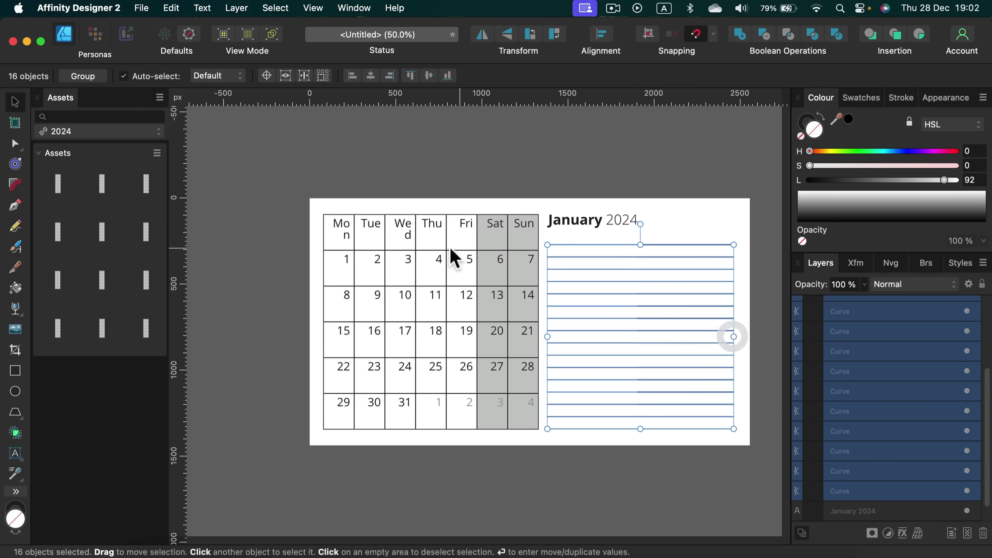
Set the calendar table's text size to 48 pt
click(447, 266)
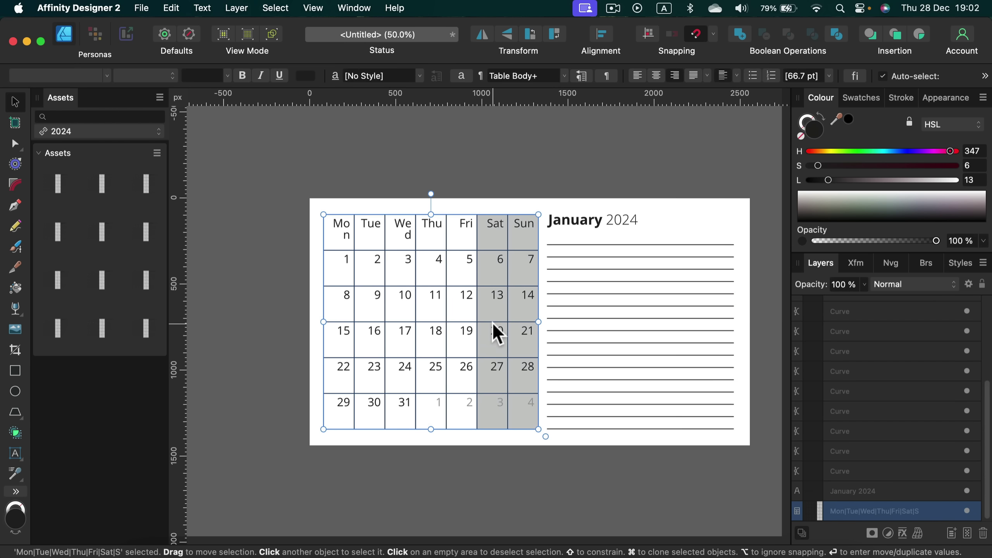
click(226, 76)
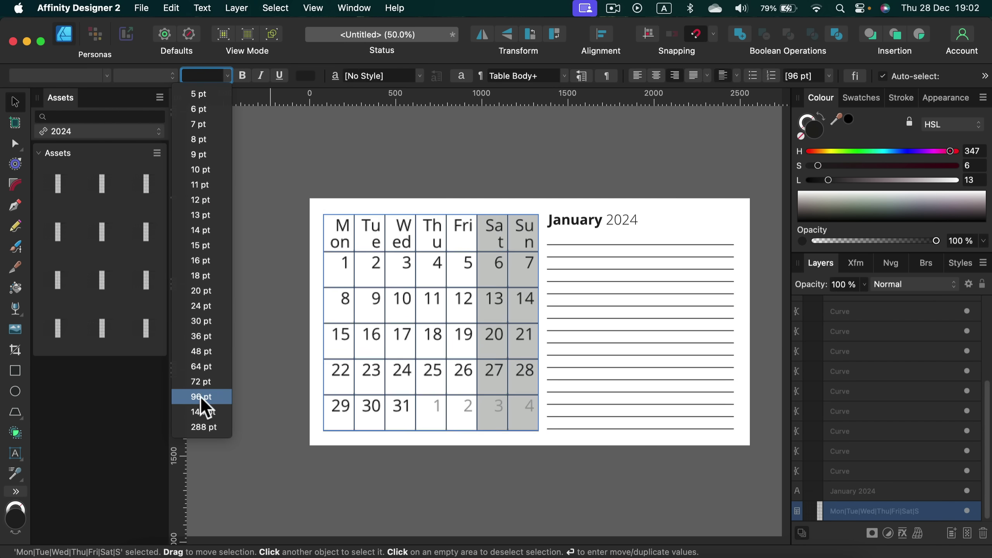
click(187, 354)
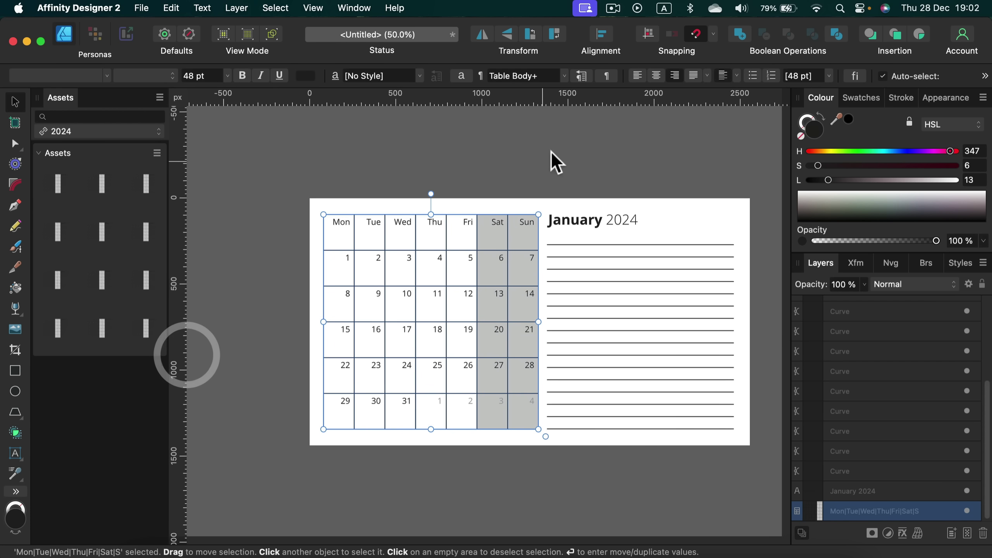
Convert the page into Artboard1 and add Artboard2 beside it
click(555, 133)
click(14, 124)
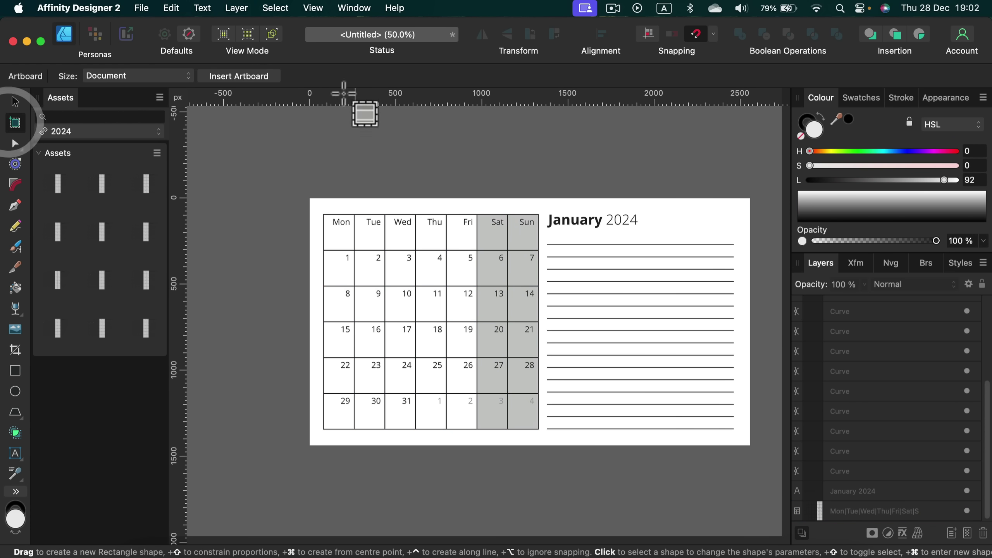
click(255, 77)
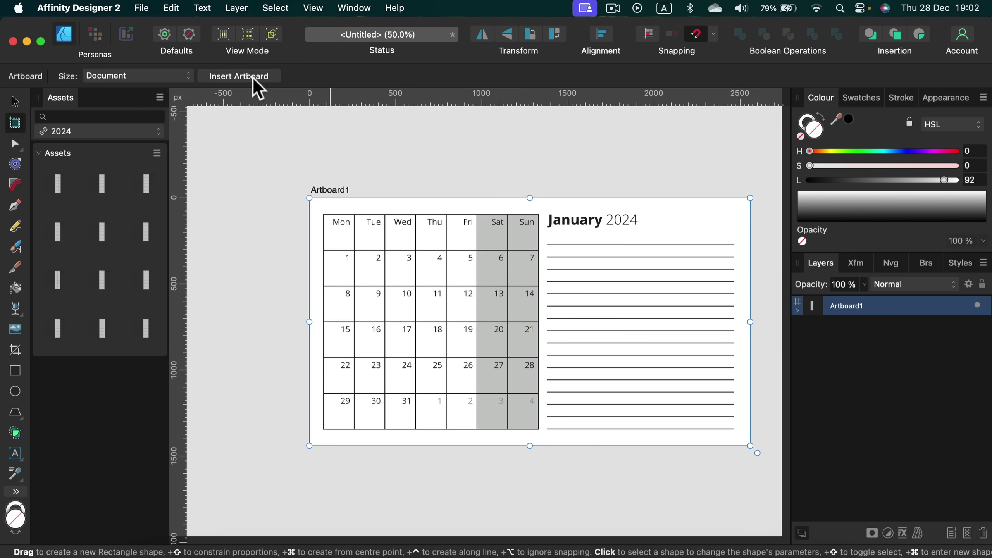
click(253, 77)
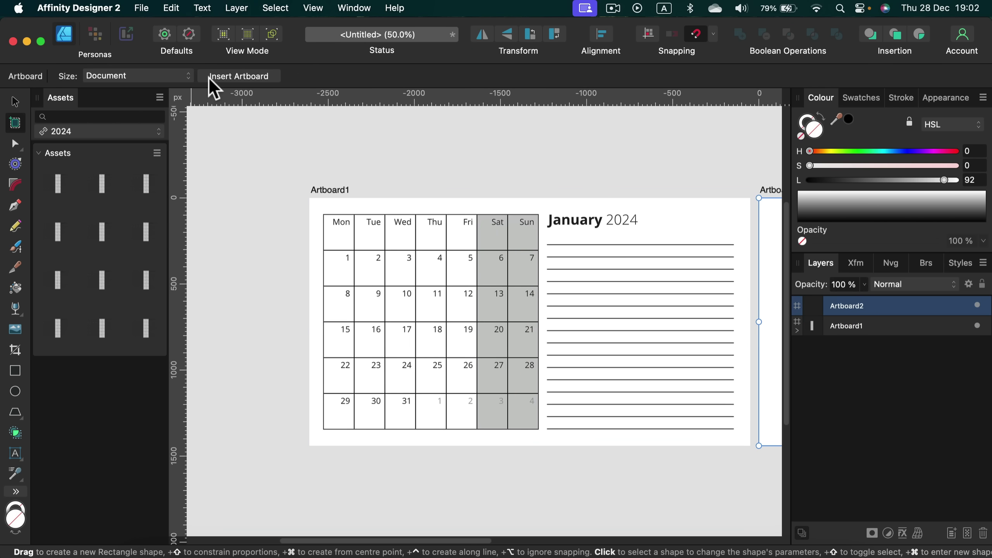
Place the February 2024 calendar asset on Artboard2, shrunk and positioned to fit inside
click(16, 99)
click(430, 144)
scroll(576, 184, right, 10)
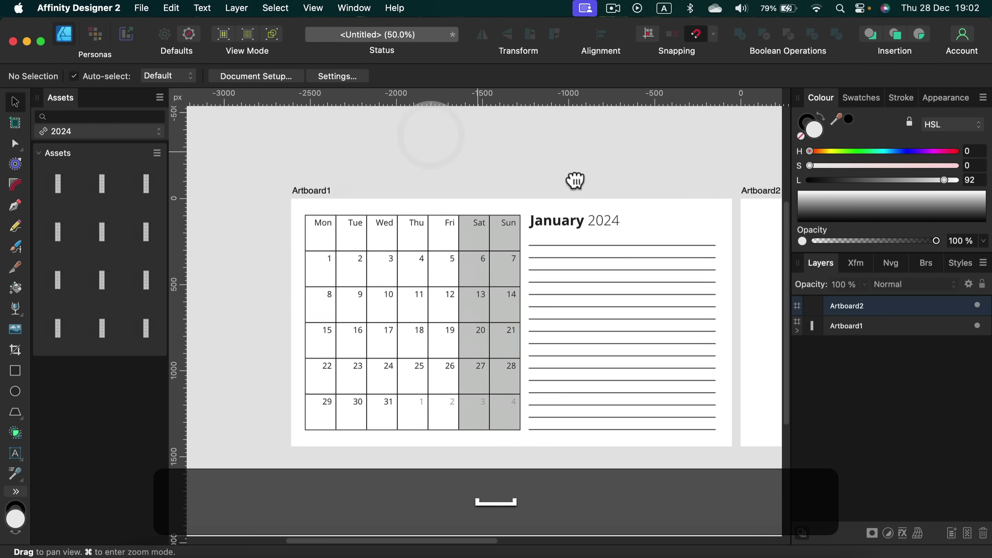
scroll(573, 232, right, 3)
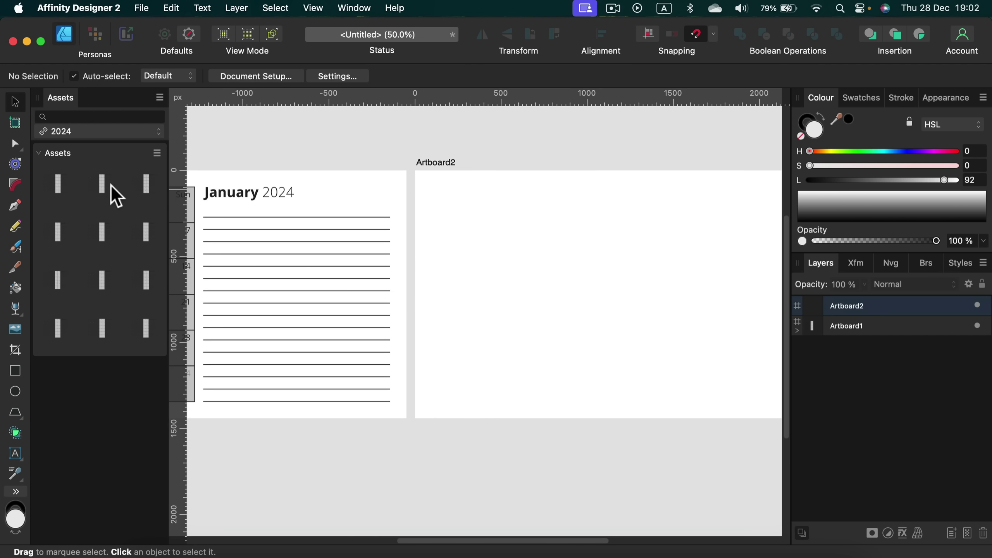
drag(111, 190, 692, 219)
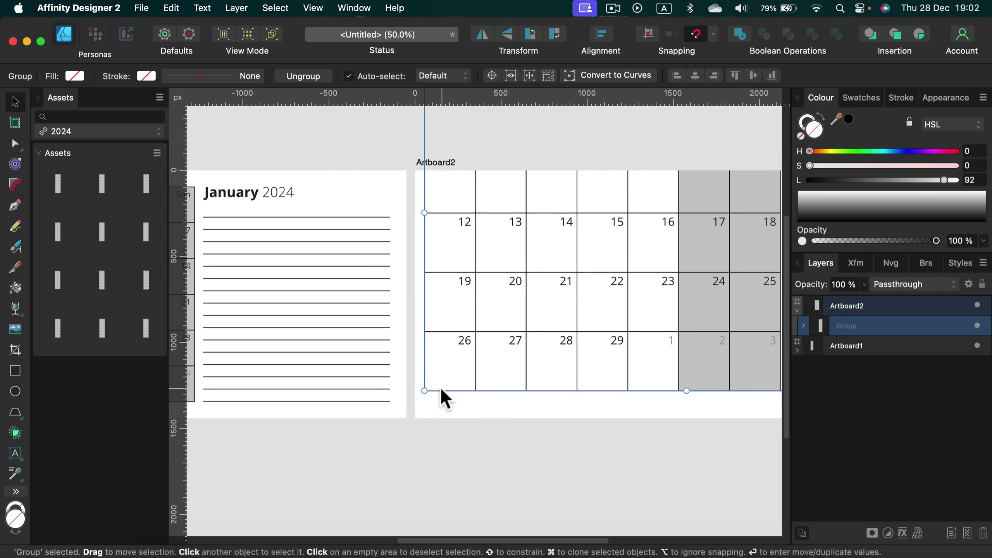
drag(424, 391, 708, 228)
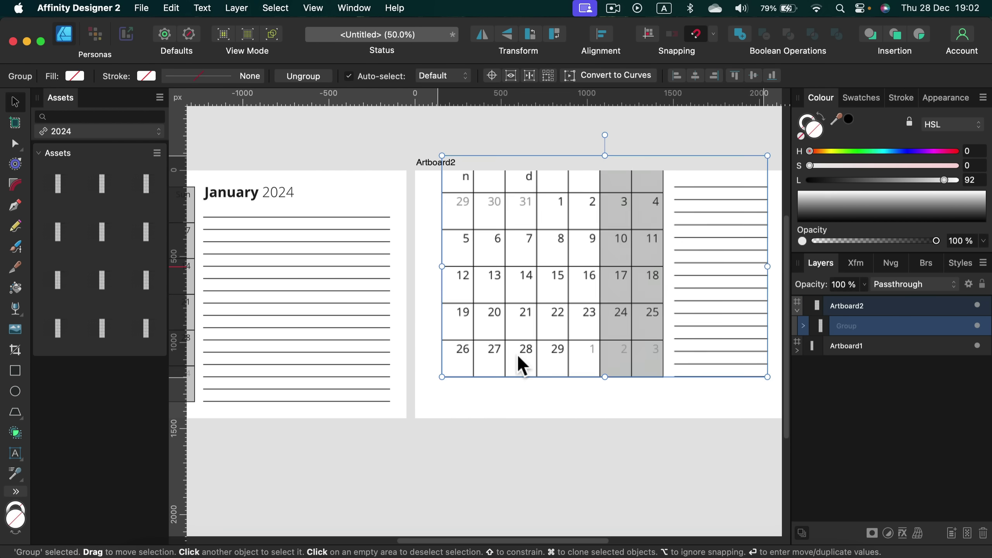
mouse_move(523, 366)
mouse_down()
mouse_move(521, 381)
mouse_move(513, 370)
mouse_up()
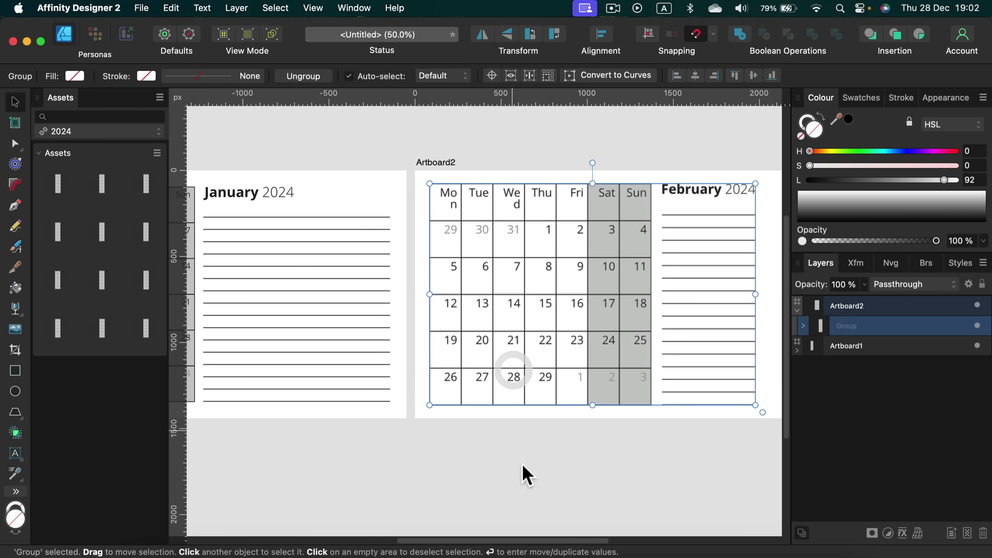
click(536, 429)
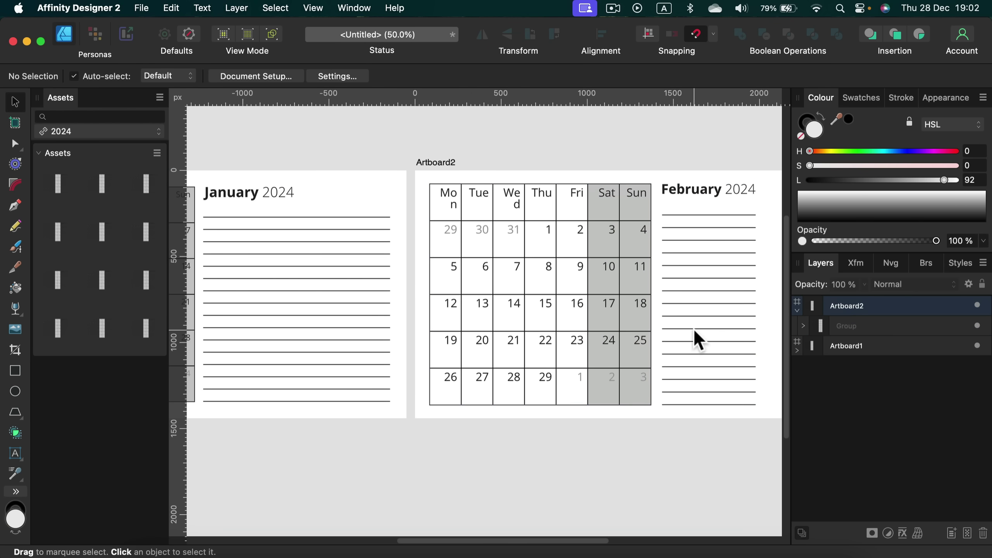